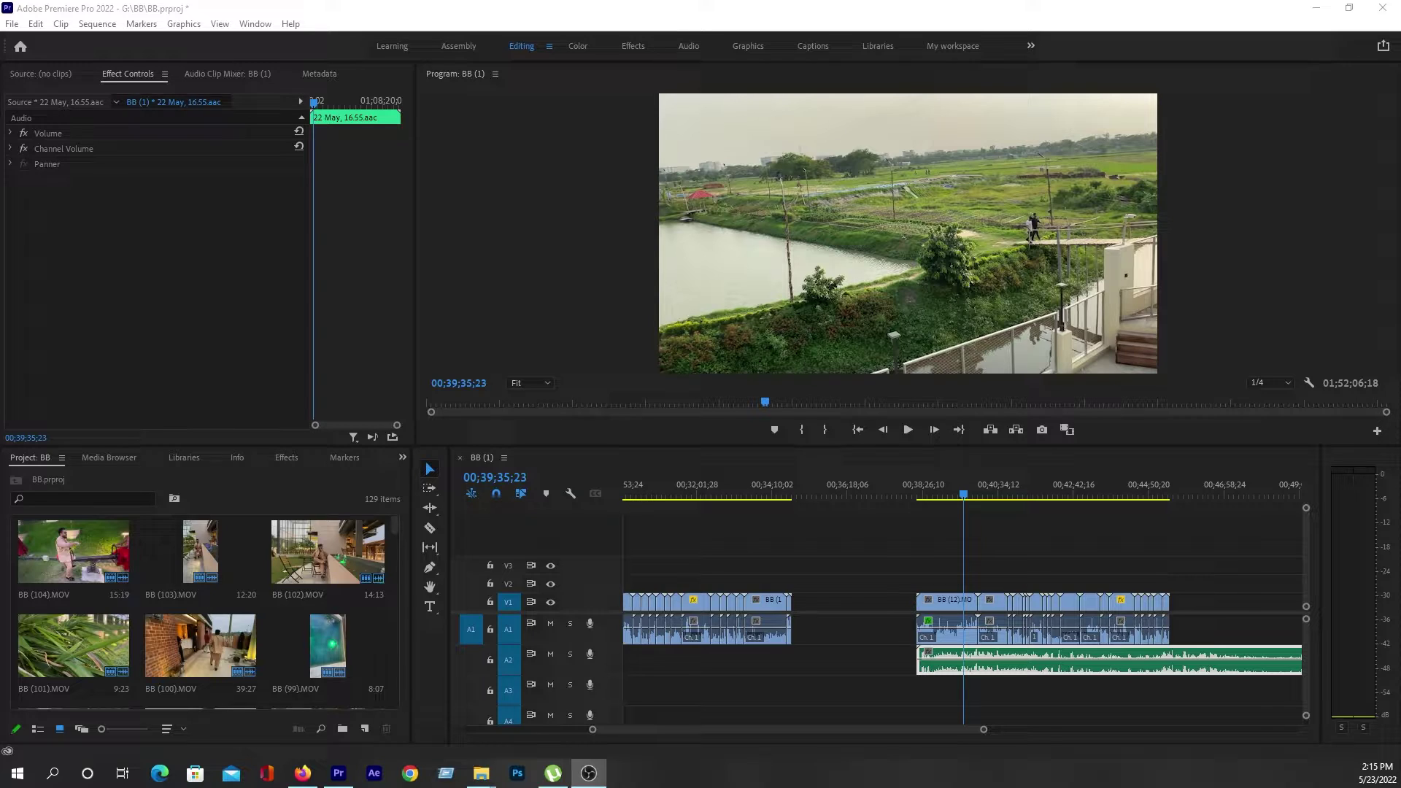
mouse_move(981, 733)
left_mouse_down()
mouse_move(1253, 740)
mouse_move(1154, 753)
left_mouse_up()
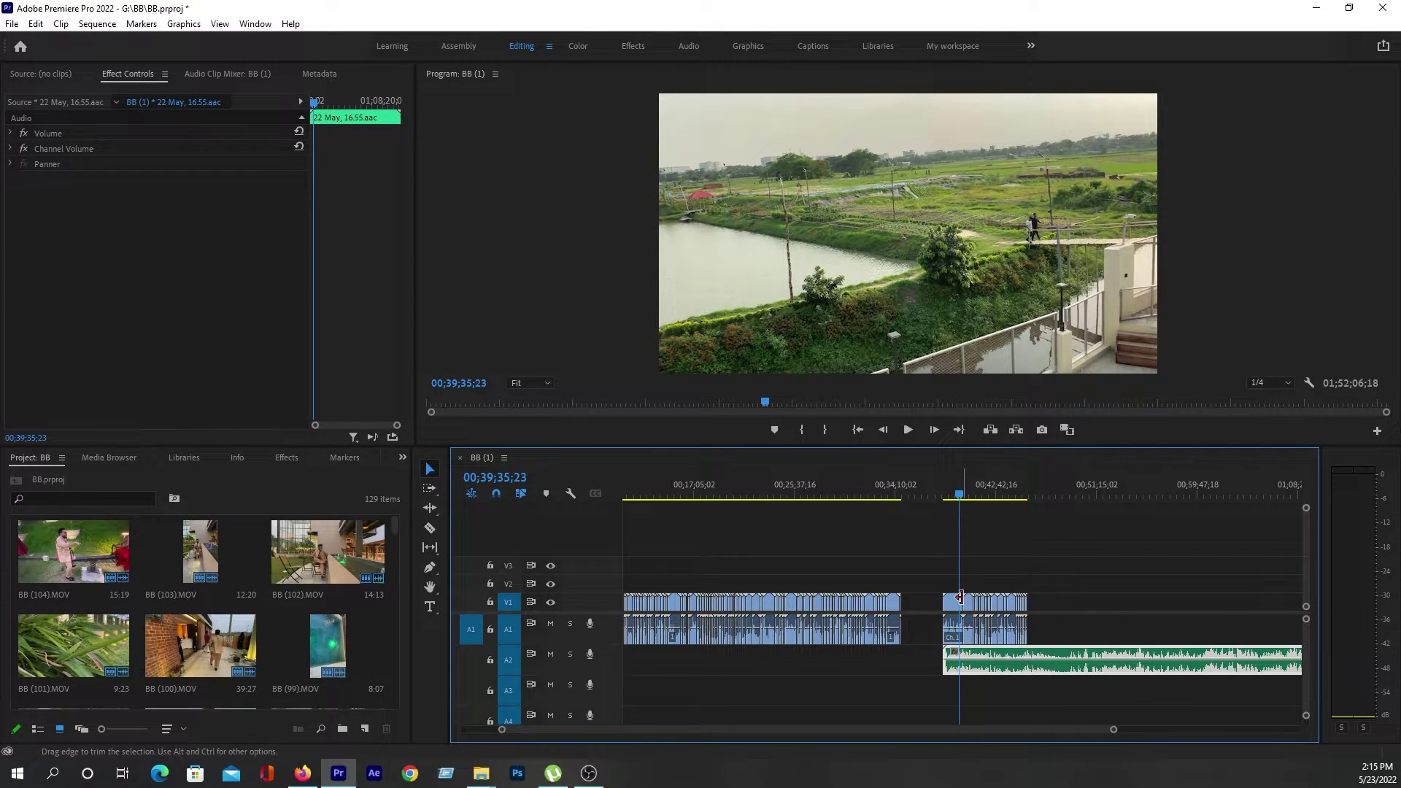
mouse_move(1114, 736)
left_mouse_down()
mouse_move(1122, 760)
mouse_move(936, 736)
left_mouse_up()
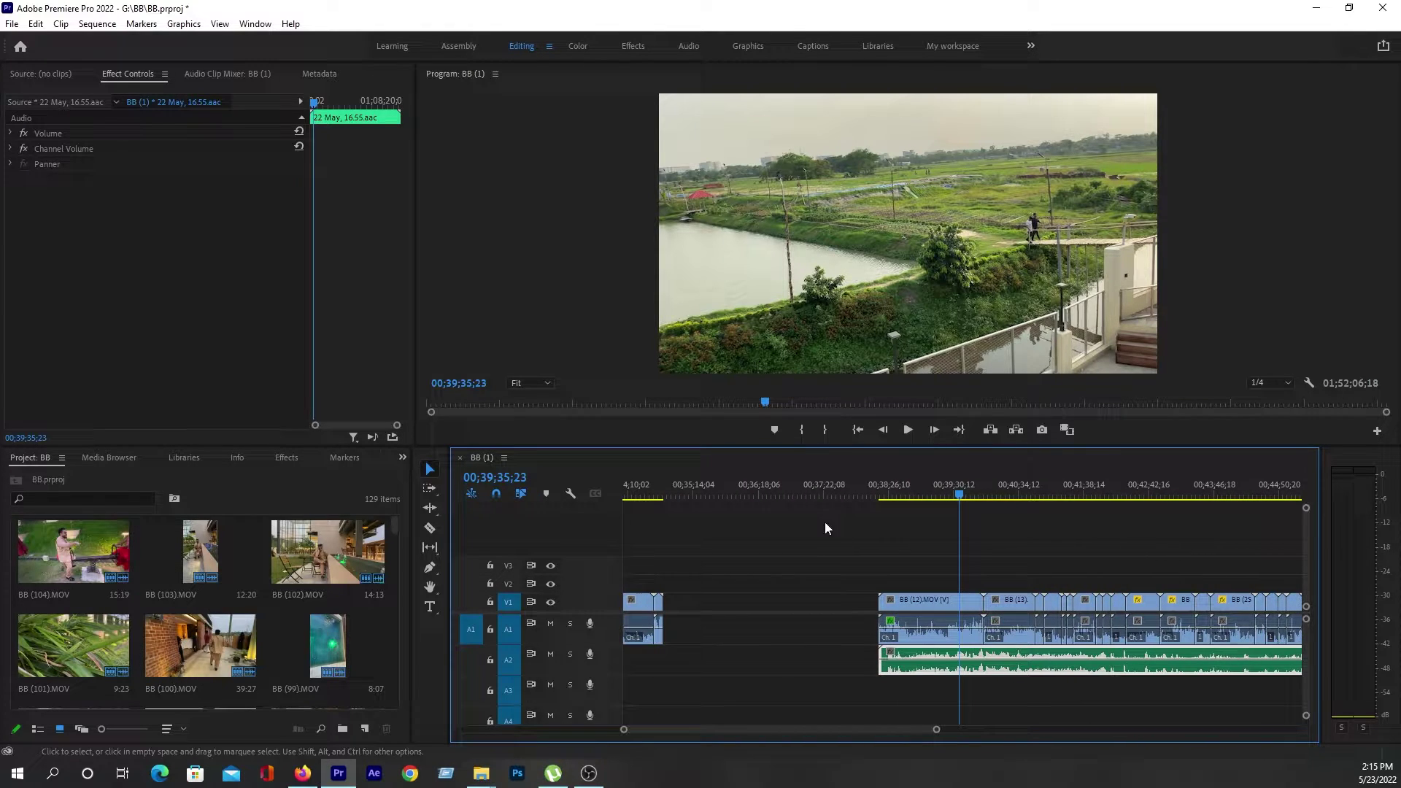
left_click_drag(829, 563, 922, 676)
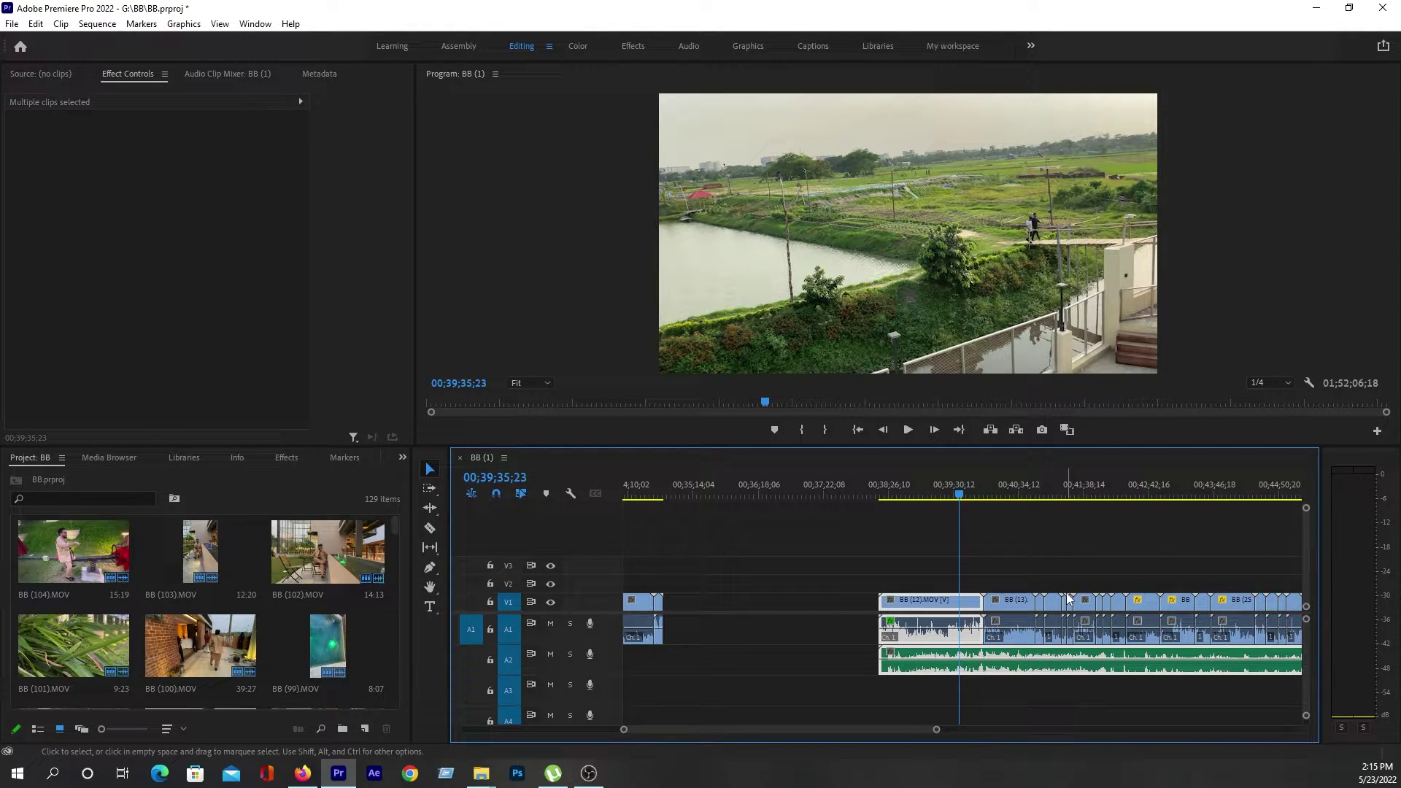
left_click_drag(936, 729, 1007, 702)
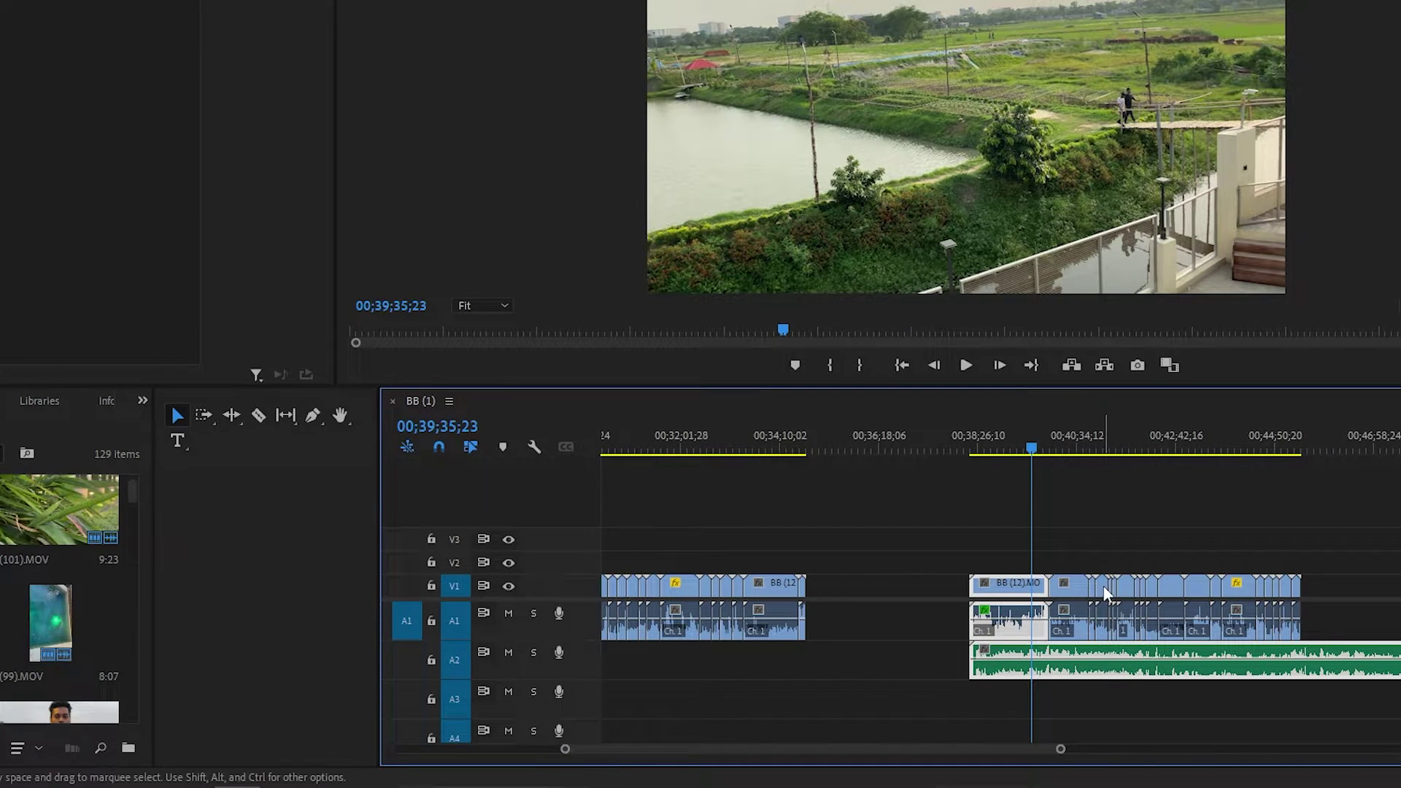
left_click_drag(1058, 748, 1113, 749)
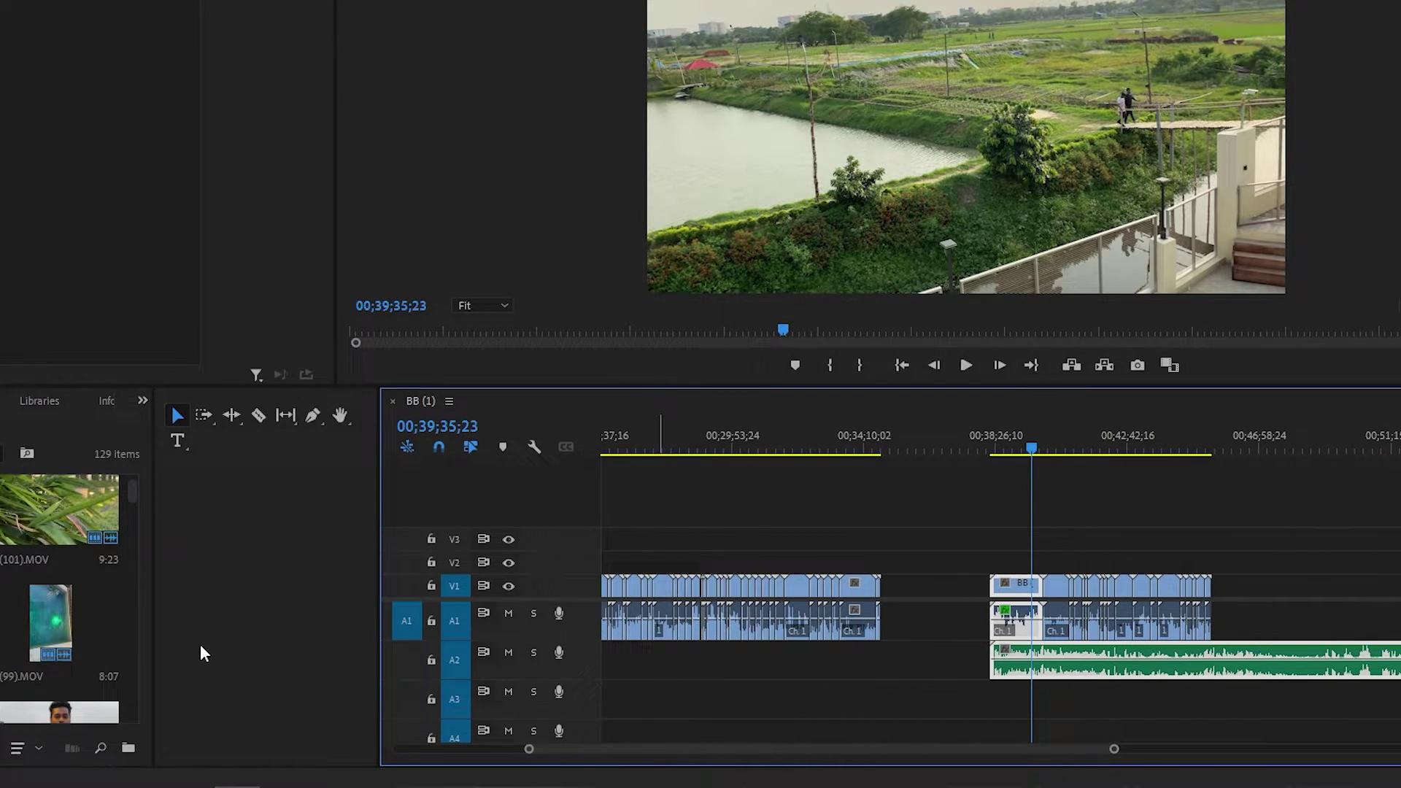
- Widen the timeline and lift the clip after BB (12) onto V2 with its audio on A3
left_click_drag(377, 561, 121, 558)
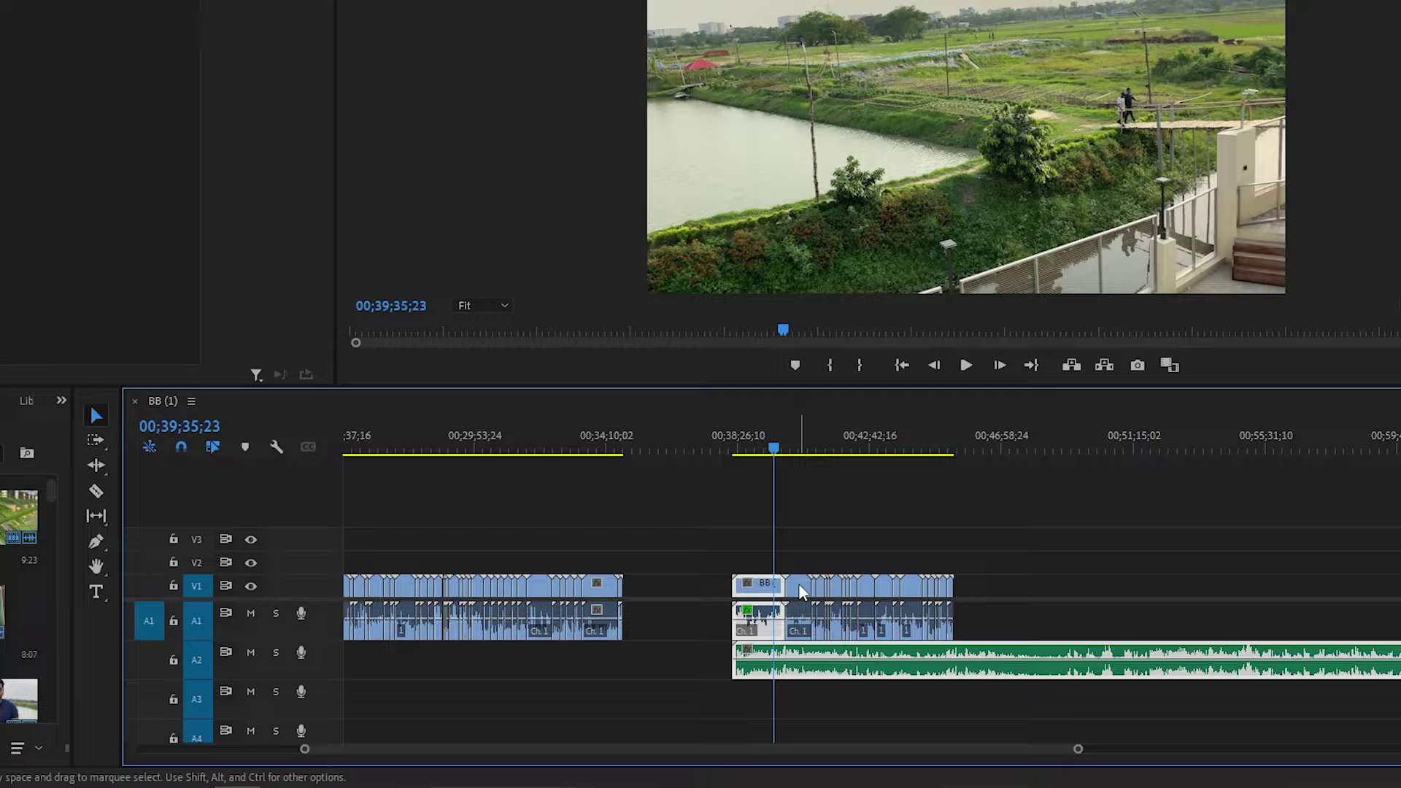
mouse_move(798, 583)
left_mouse_down()
mouse_move(808, 563)
mouse_move(808, 702)
left_mouse_up()
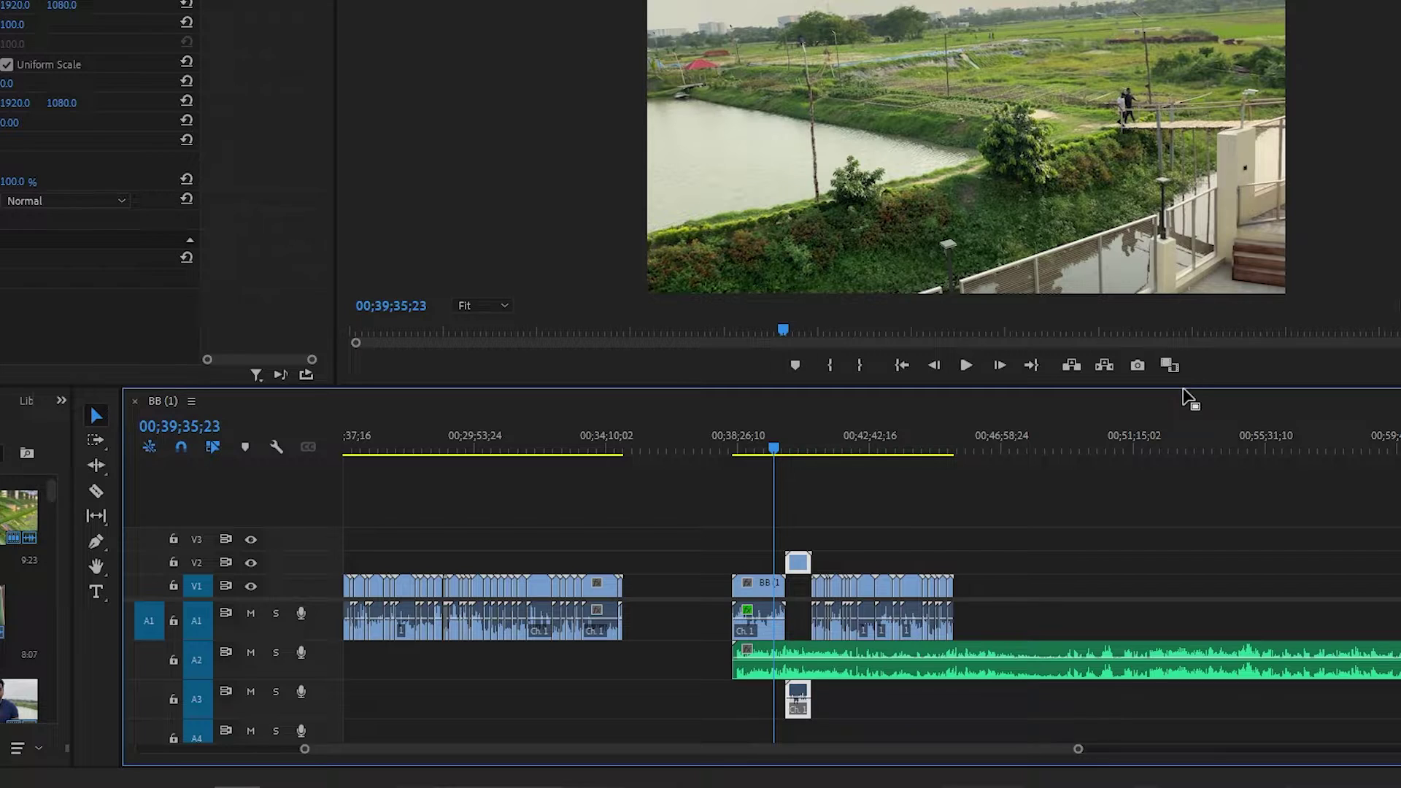
- Step the next clips onto new tracks V3, V4 and V5, with audio down to A5
left_click_drag(1191, 389, 1142, 254)
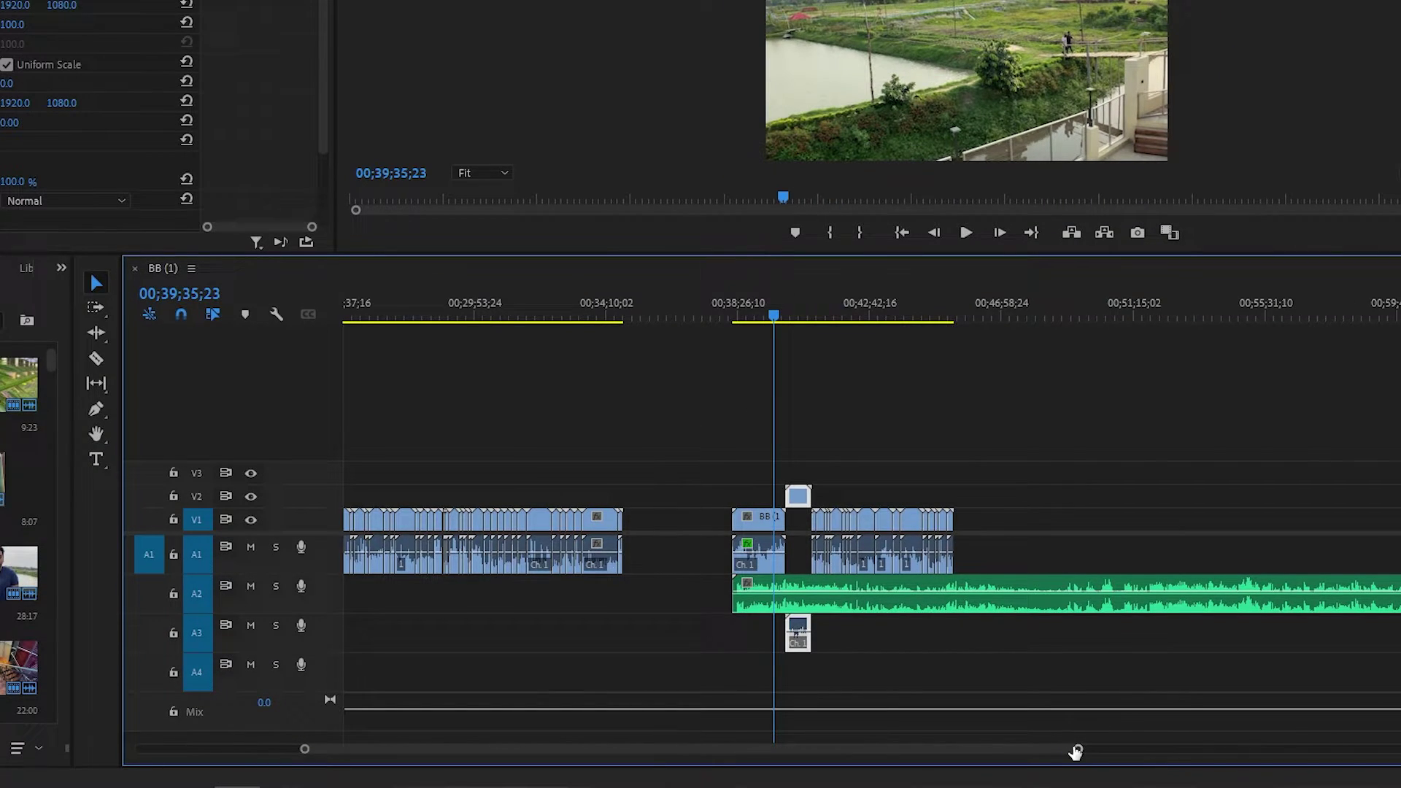
left_click_drag(1077, 749, 897, 749)
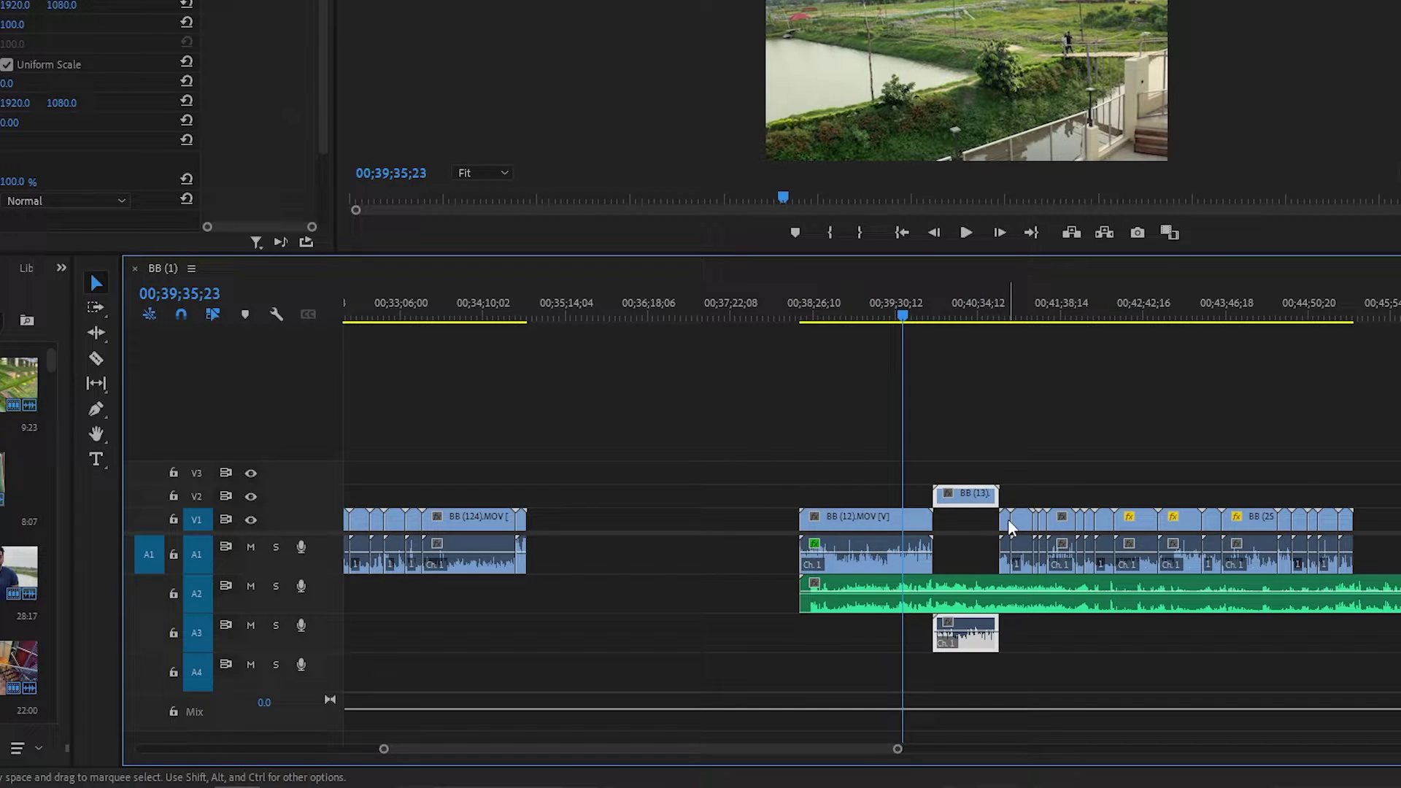
mouse_move(974, 503)
left_mouse_down()
mouse_move(1007, 473)
mouse_move(1023, 670)
left_mouse_up()
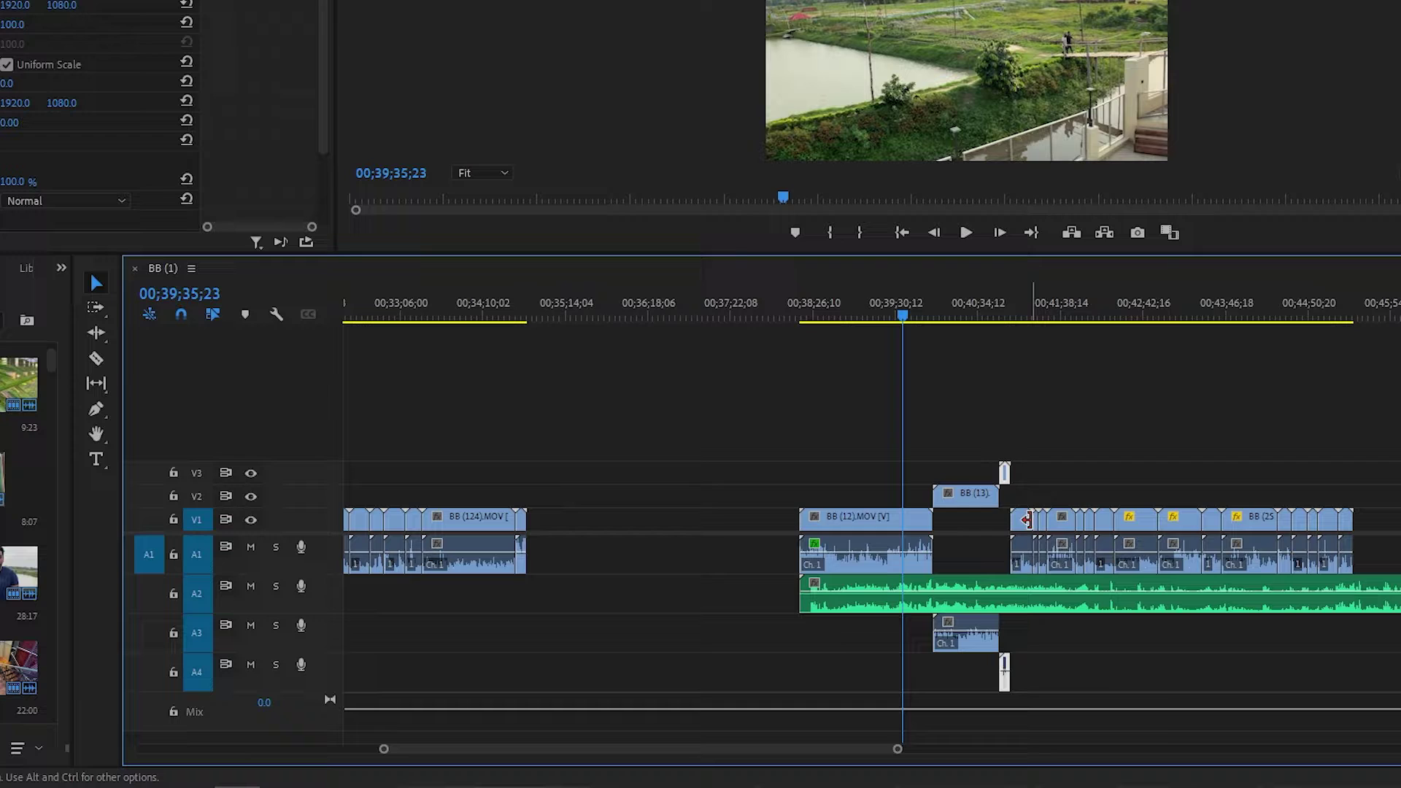
left_click_drag(1024, 526, 1035, 744)
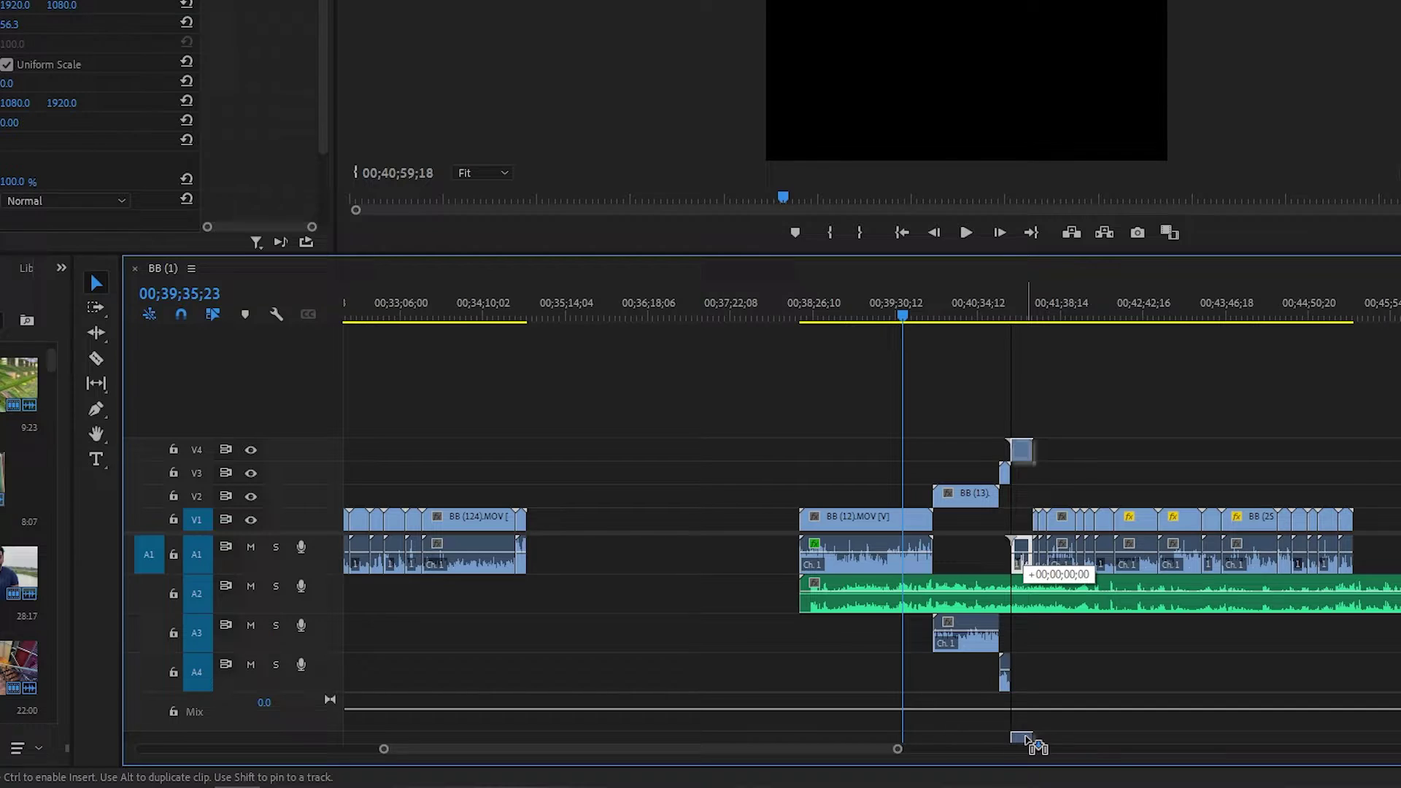
left_click_drag(1034, 745, 1029, 742)
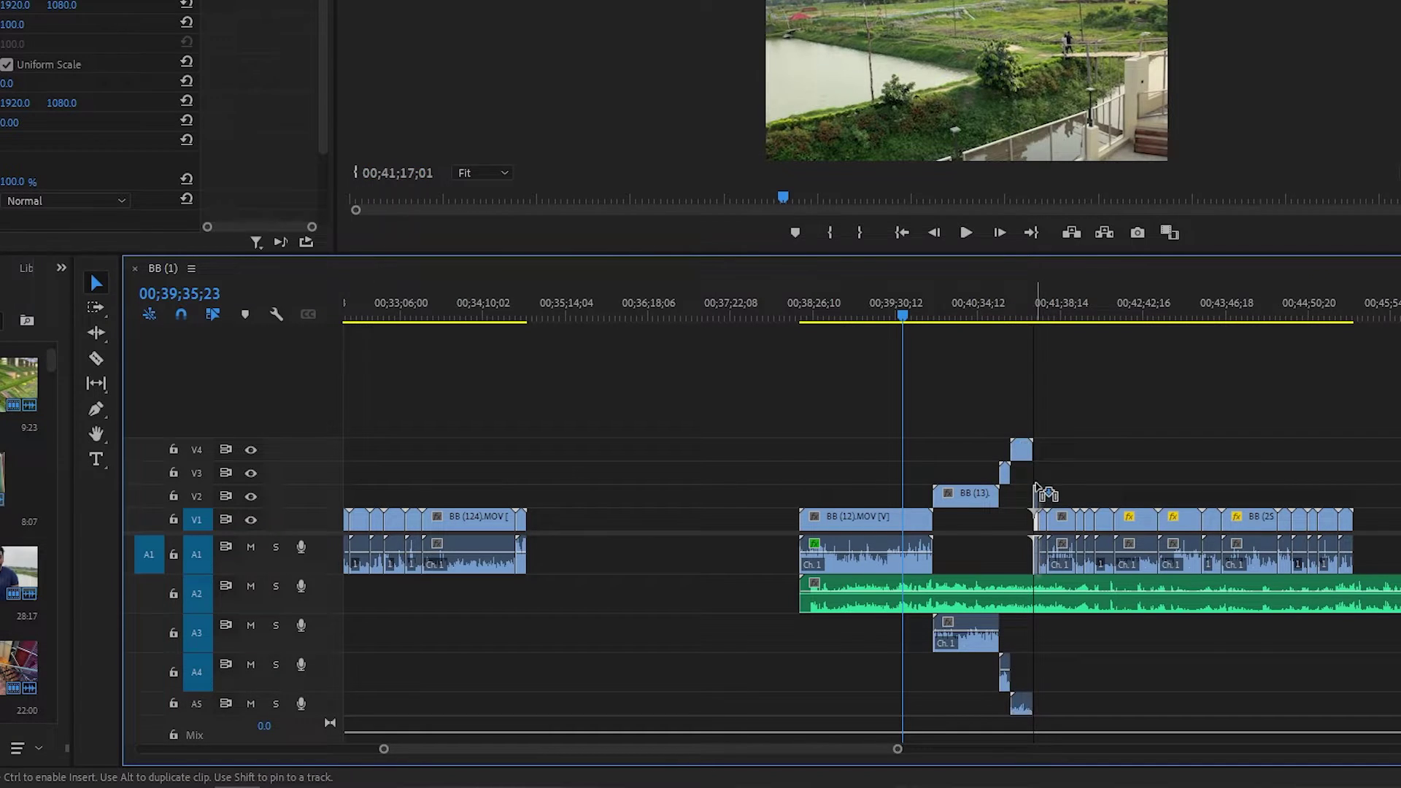
left_click_drag(1037, 490, 1036, 427)
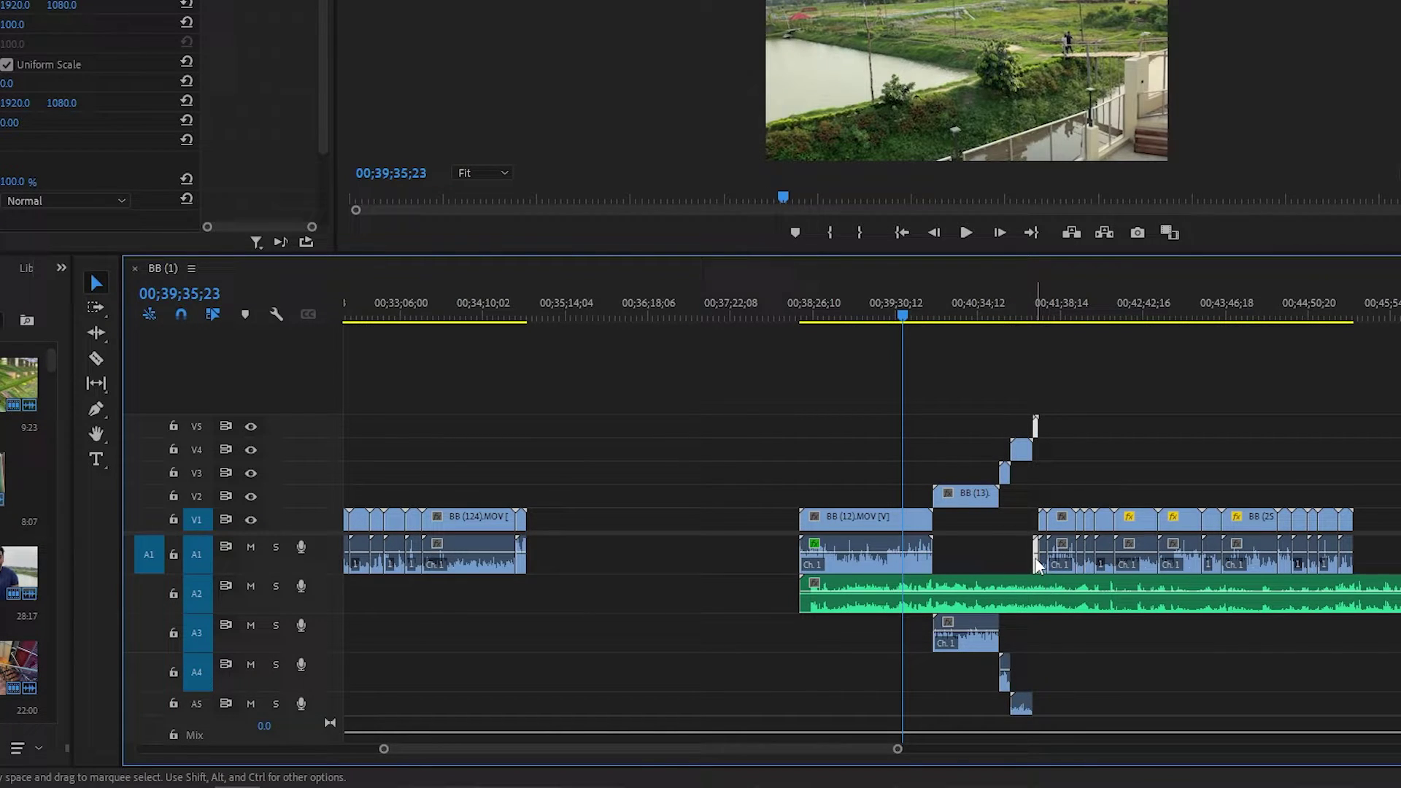
- Shrink tracks to minimum height and stagger the remaining clips up through V11/A12 and beyond
key("shift+minus")
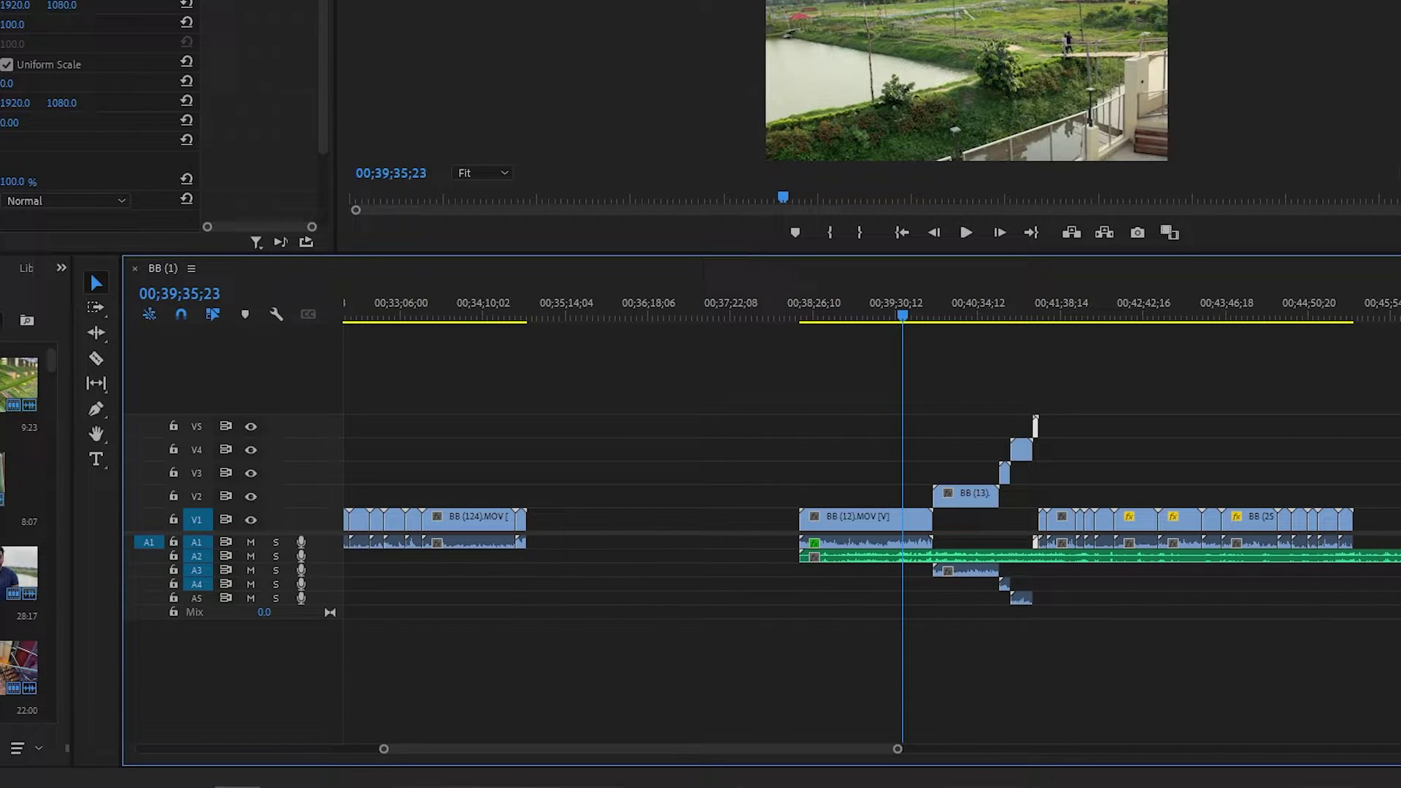
key("ctrl+minus")
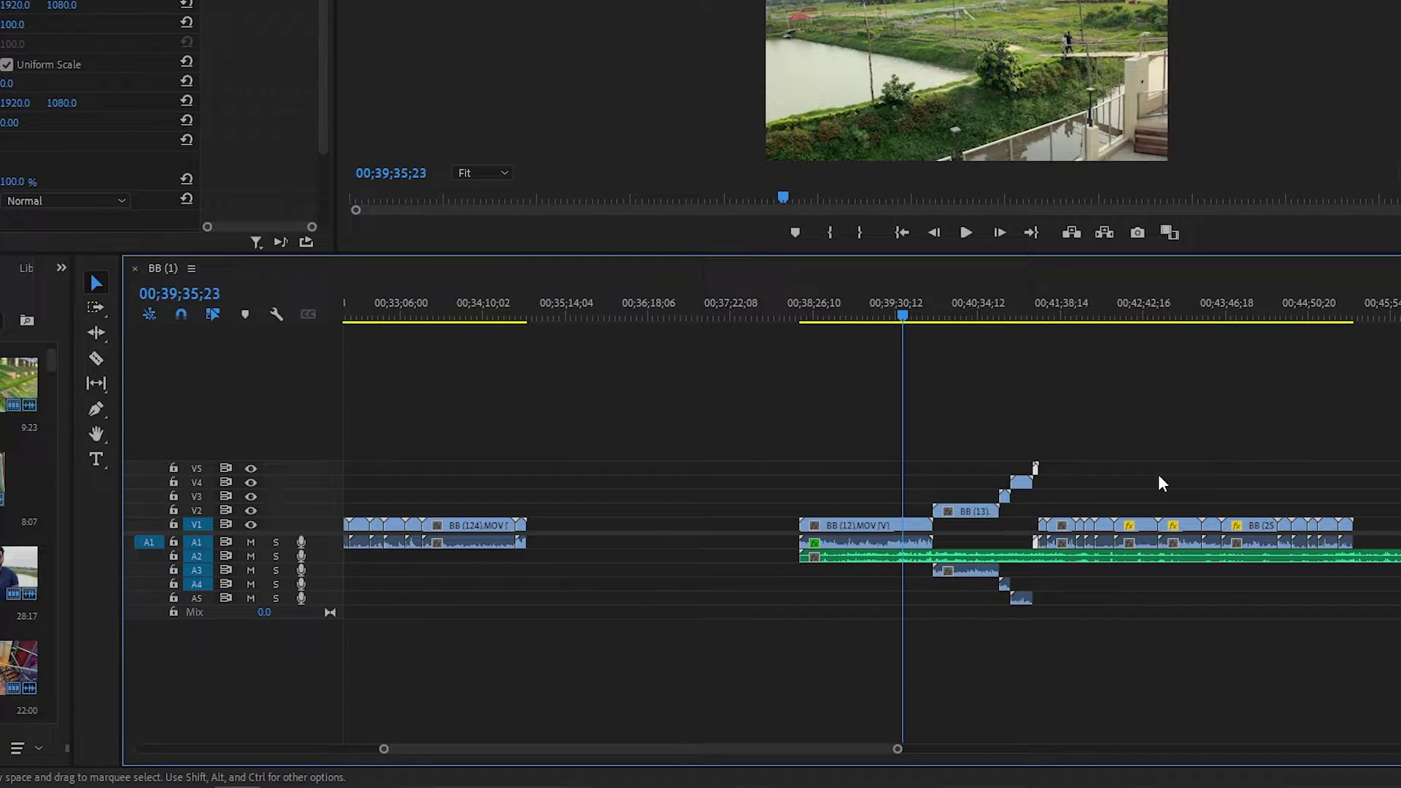
mouse_move(1043, 530)
left_mouse_down()
mouse_move(1045, 642)
mouse_move(1088, 699)
mouse_move(1157, 721)
left_mouse_up()
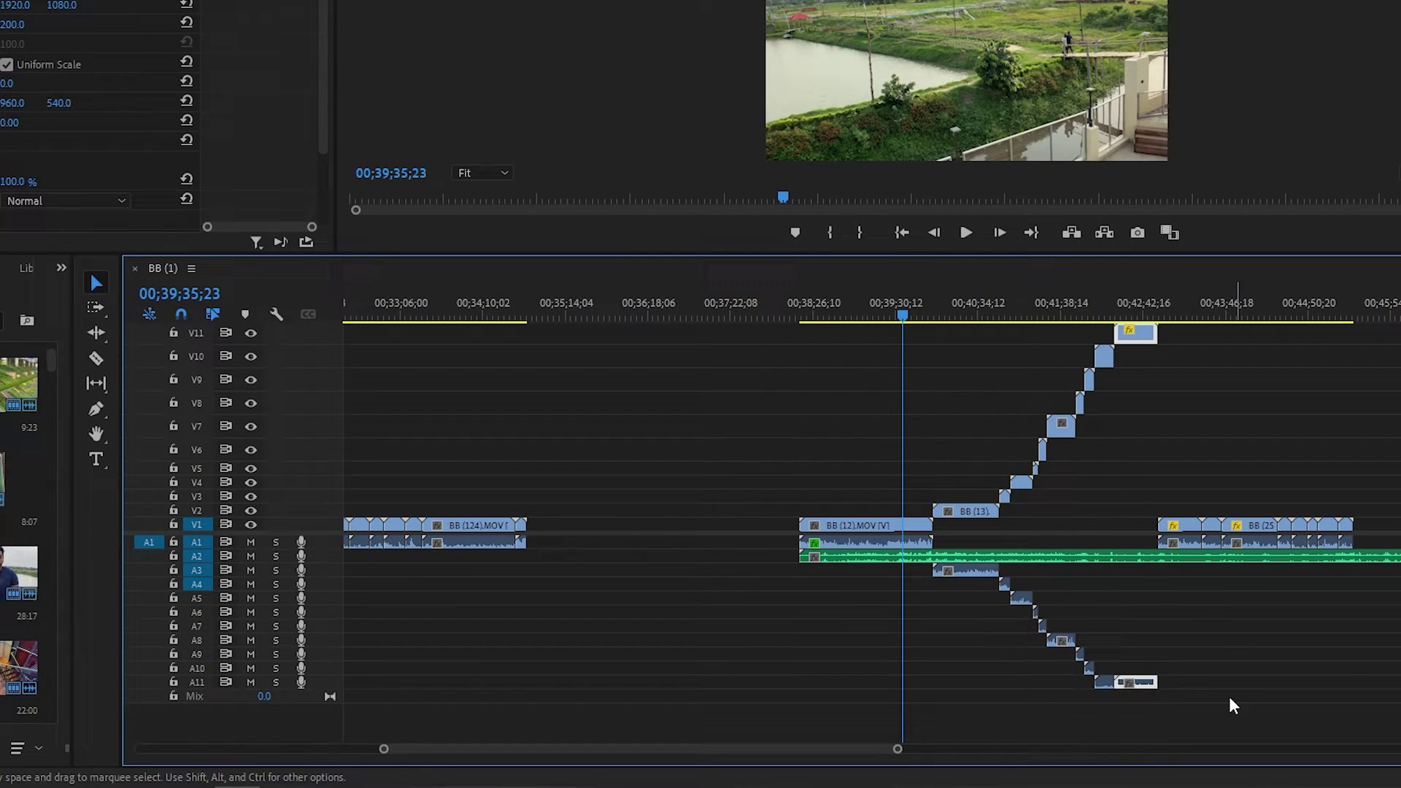
left_click_drag(1163, 531, 1157, 726)
left_click_drag(1211, 536, 1211, 719)
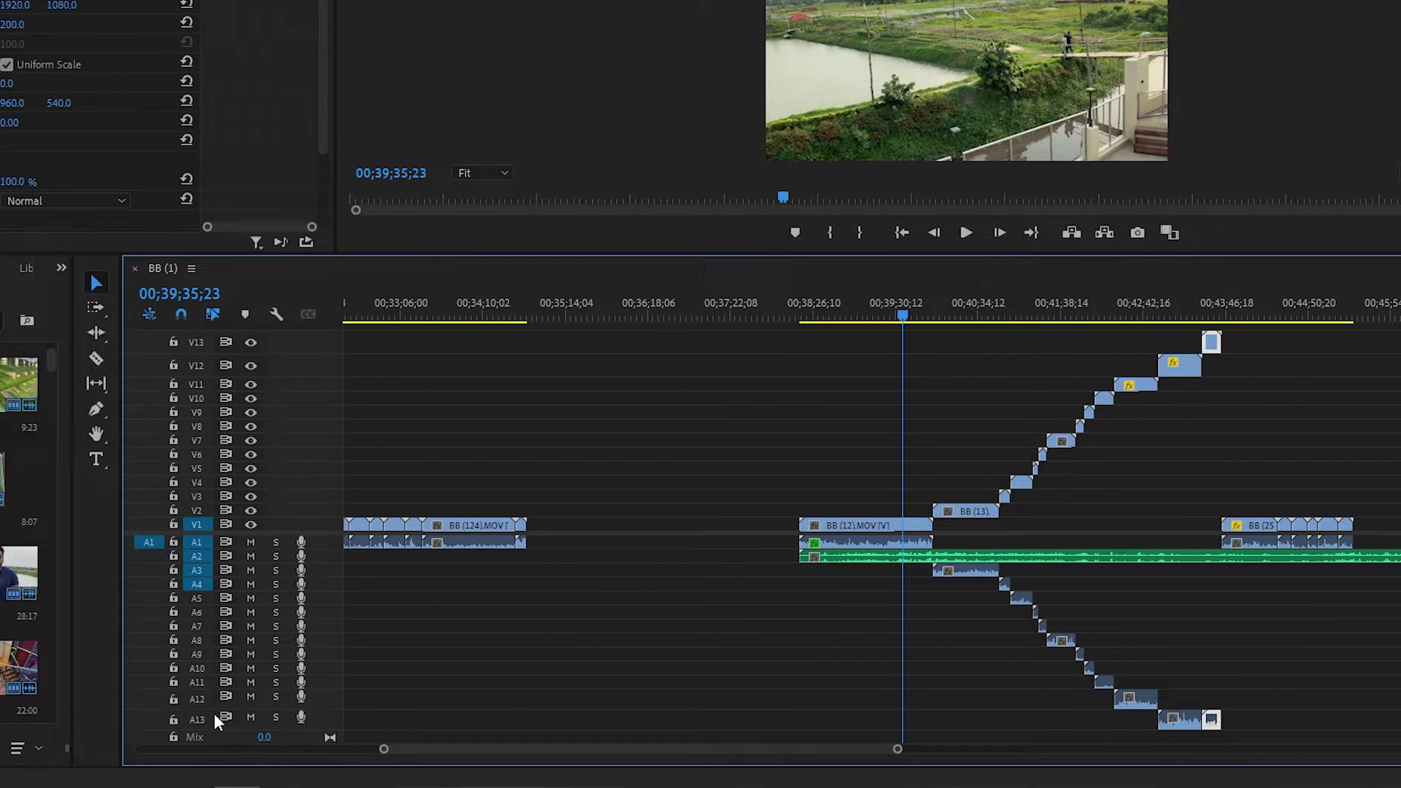
left_click_drag(1210, 719, 1210, 727)
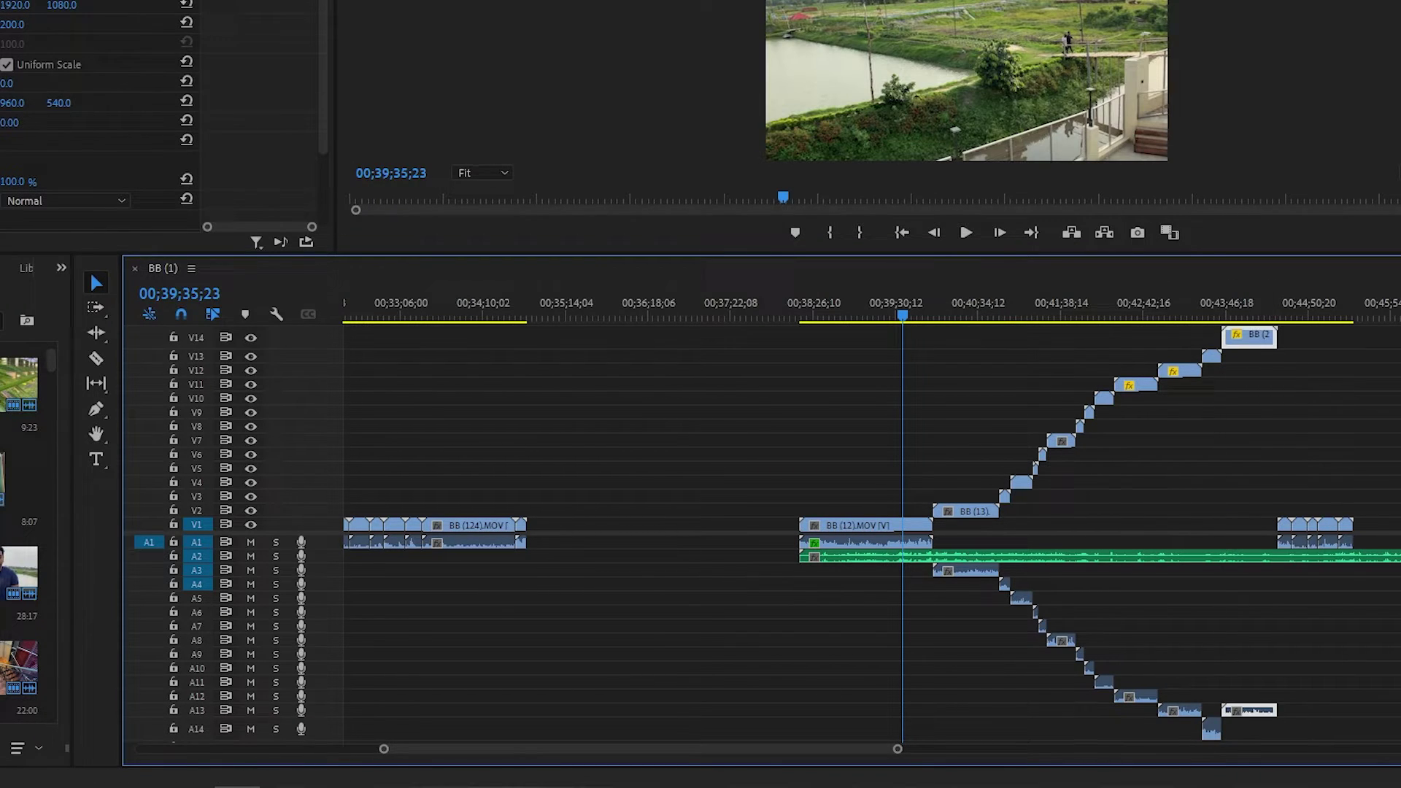
- Move BB (25) onto V14 and A14 and fit all tracks into view
left_click_drag(1248, 525, 1245, 728)
scroll(872, 641, "up", 5)
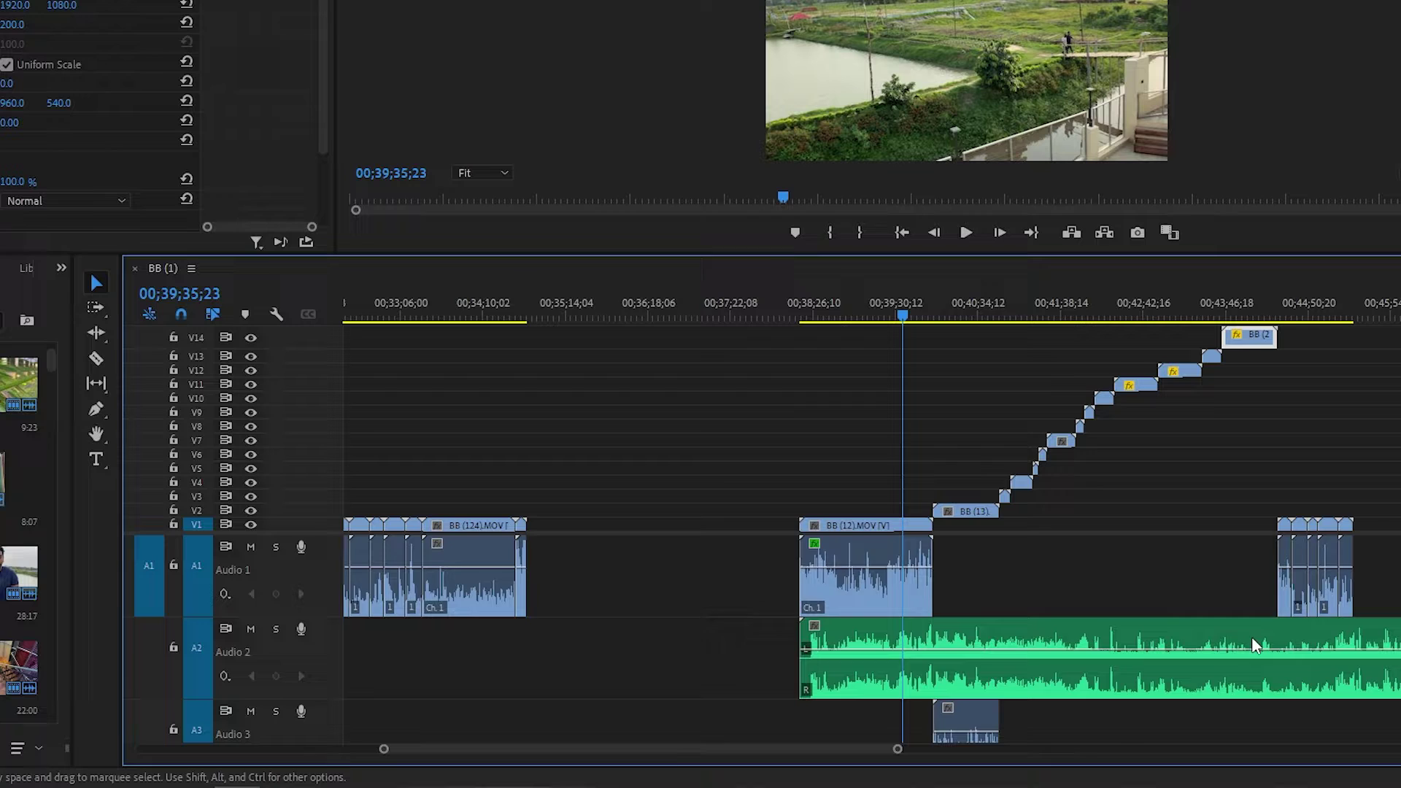
key("shift+minus")
key("equal")
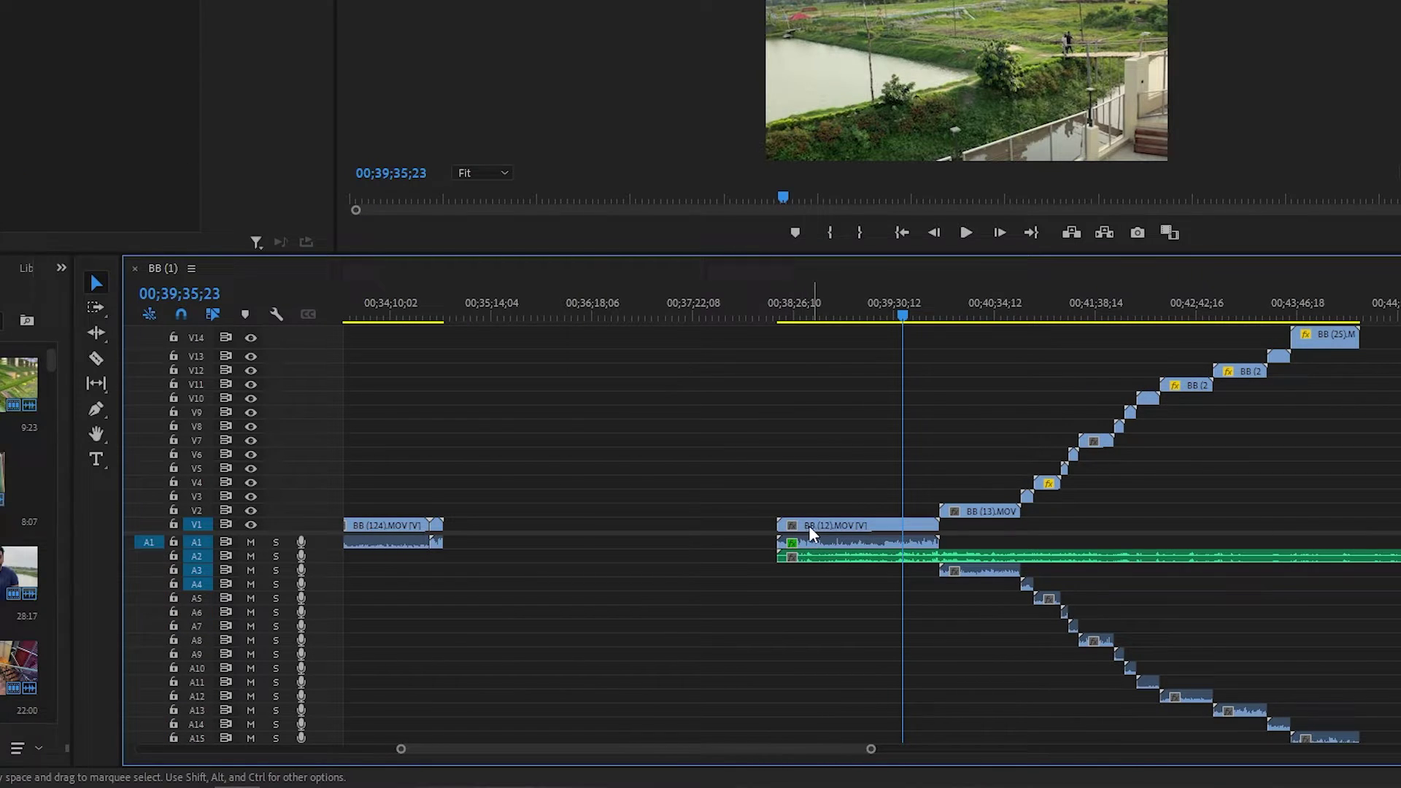
- Put the external green audio on A1, with BB (12)'s audio shifted down to A2
left_click_drag(811, 533, 619, 533)
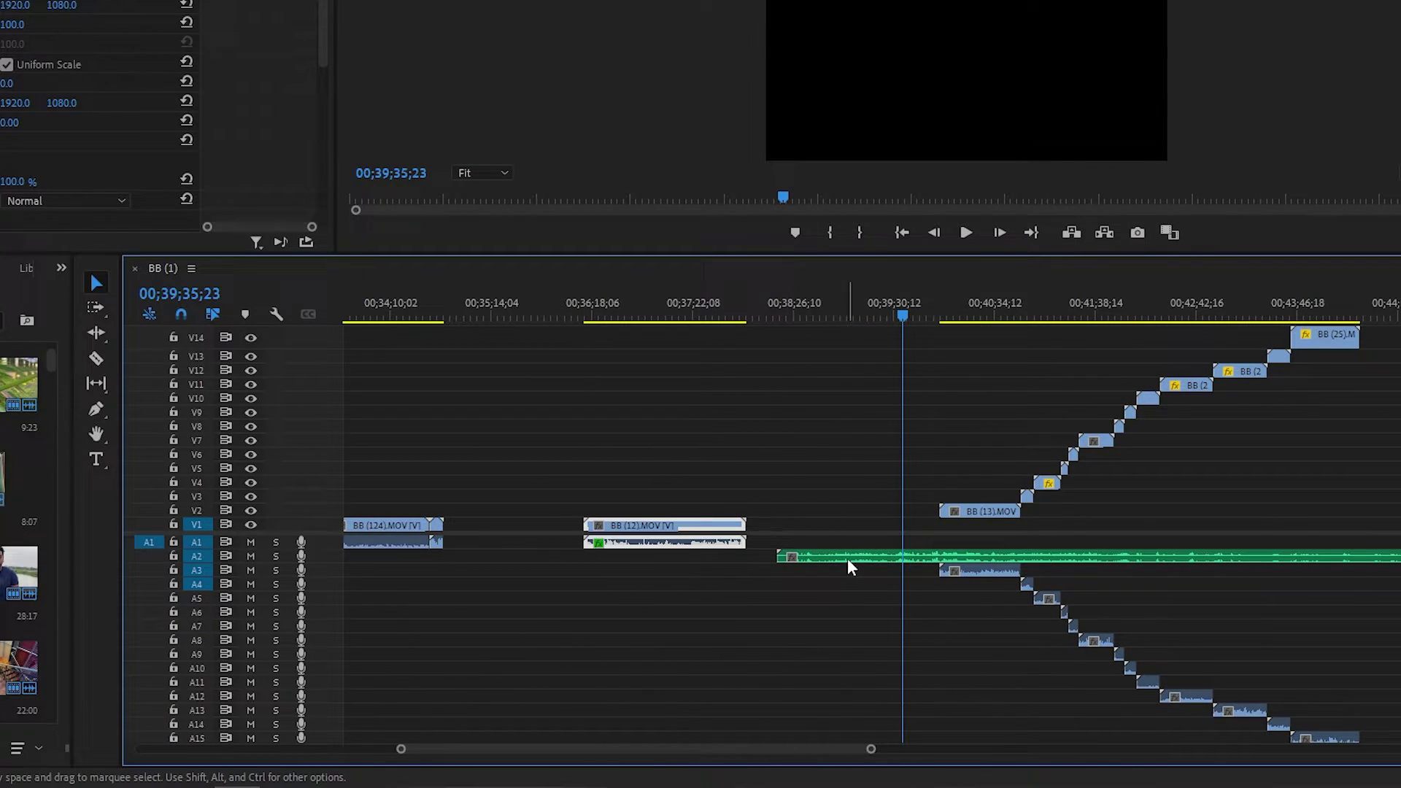
left_click_drag(849, 567, 838, 540)
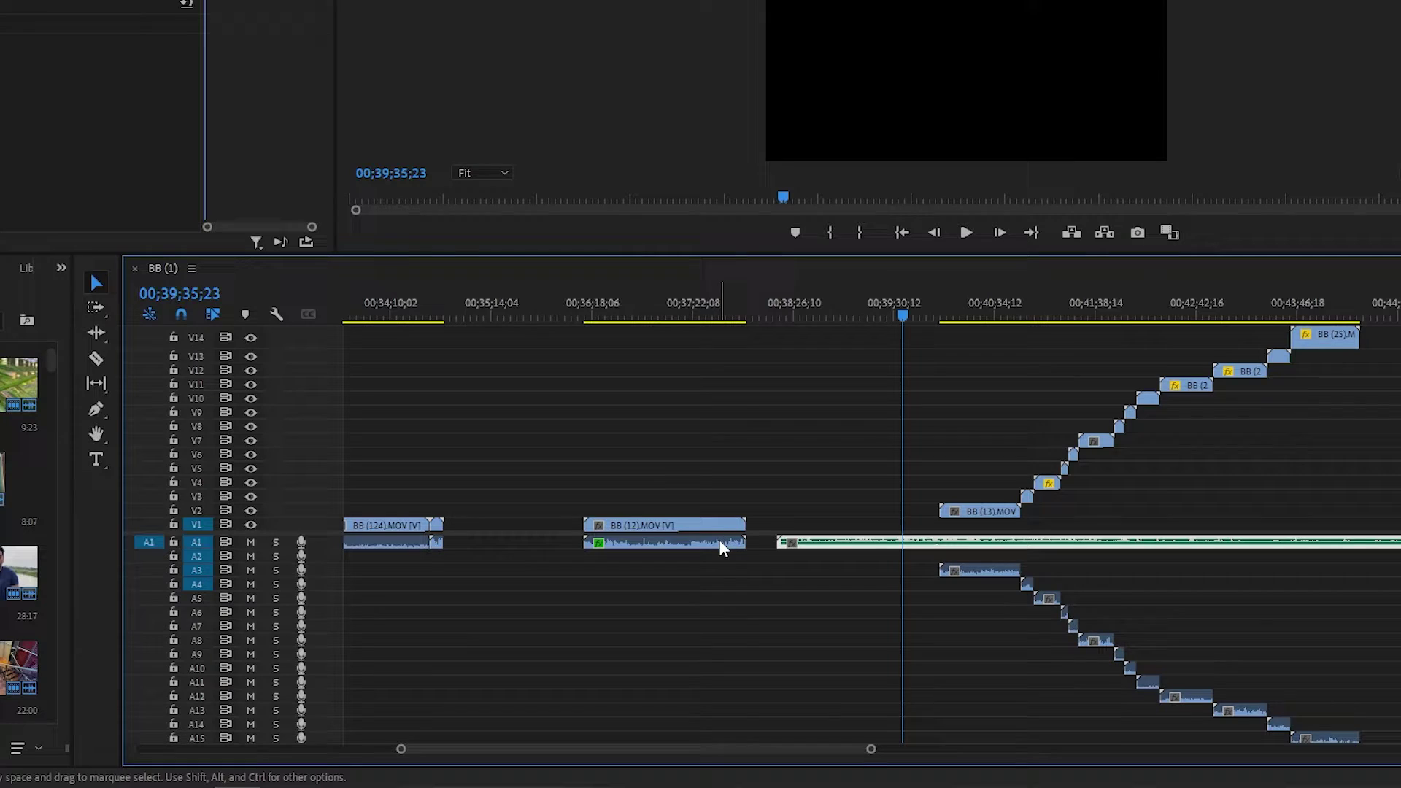
left_click_drag(723, 548, 906, 559)
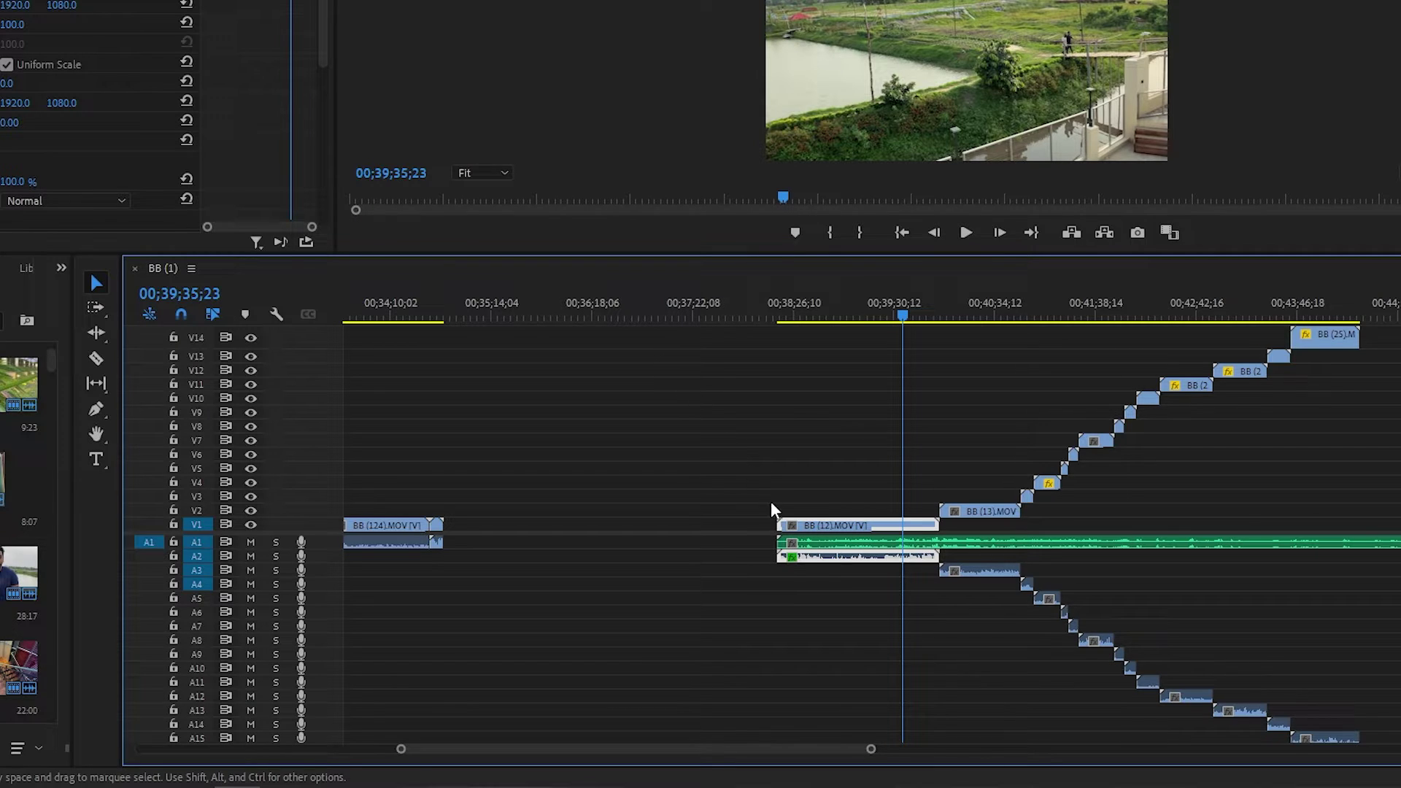
left_click(851, 543)
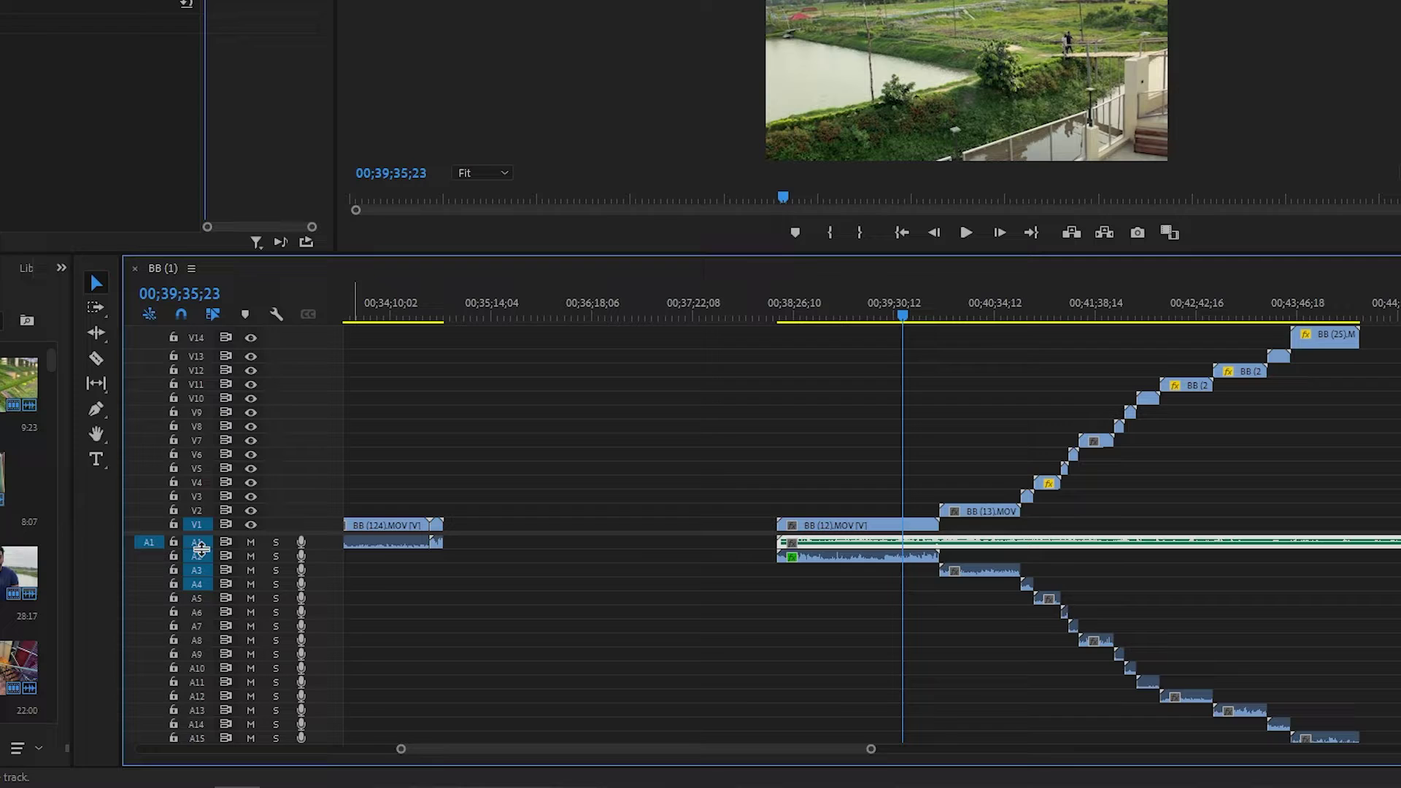
- Marquee-select all staggered clips plus the external audio and bring up their context menu
left_click_drag(728, 337, 1388, 745)
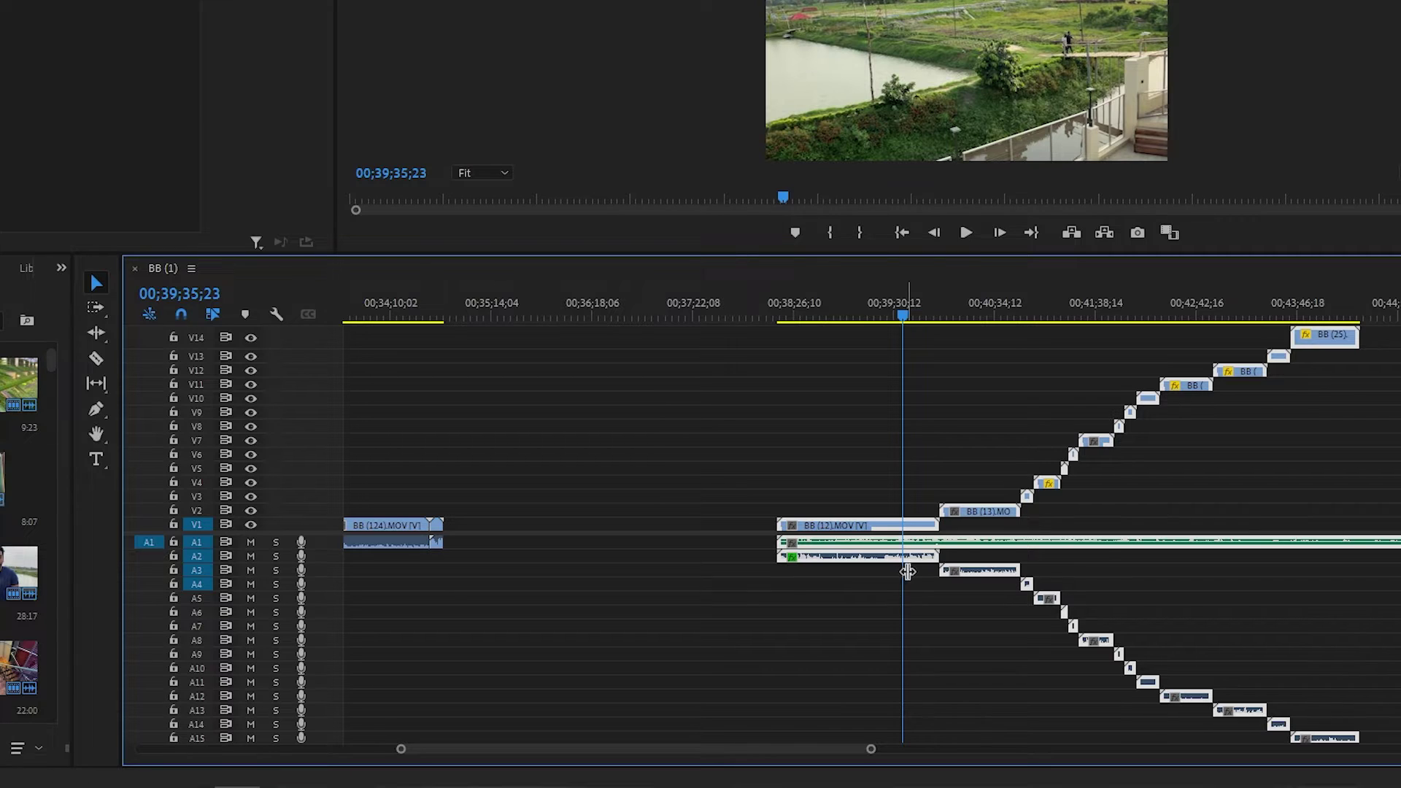
right_click(936, 554)
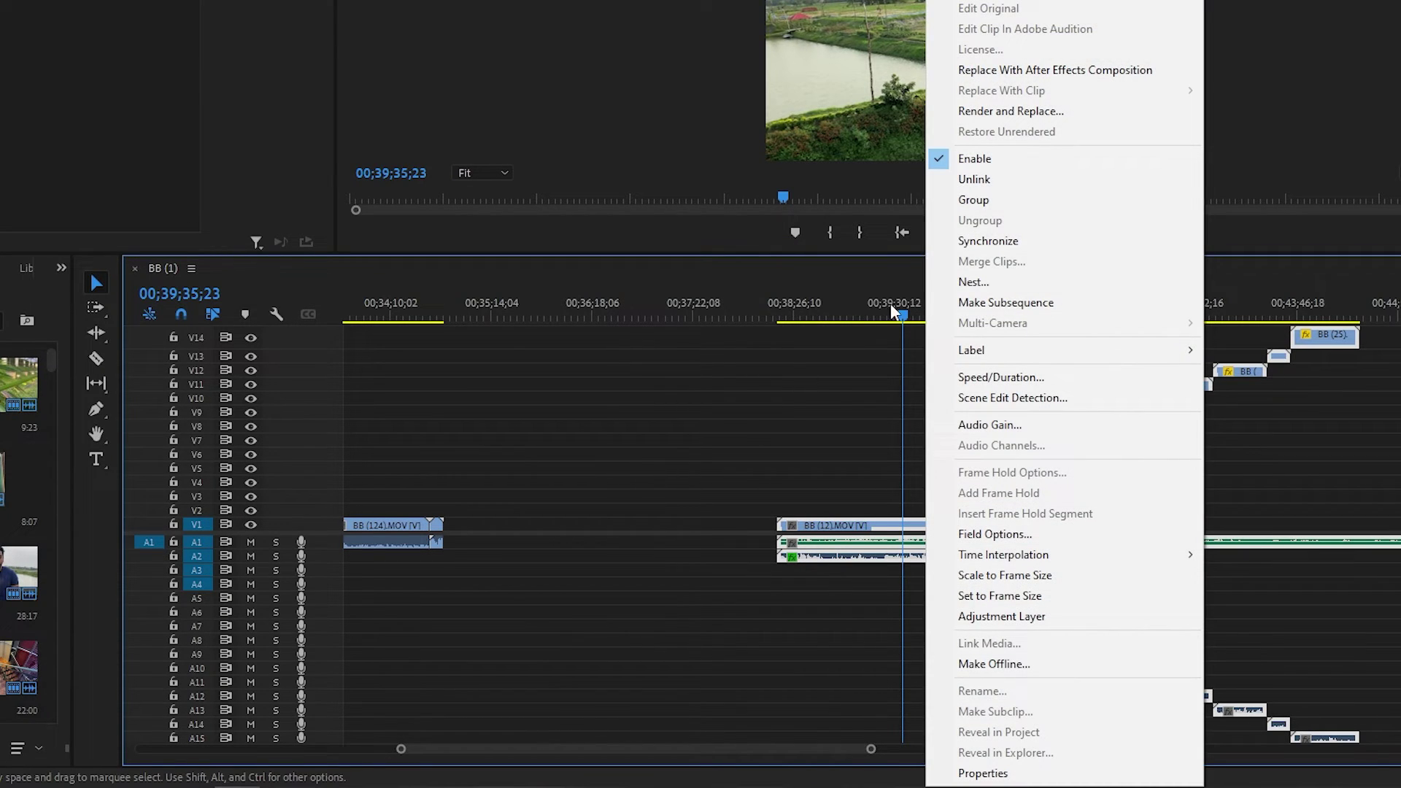
- Synchronize the selected clips by Audio, then dismiss the no-match failure alert
left_click(957, 242)
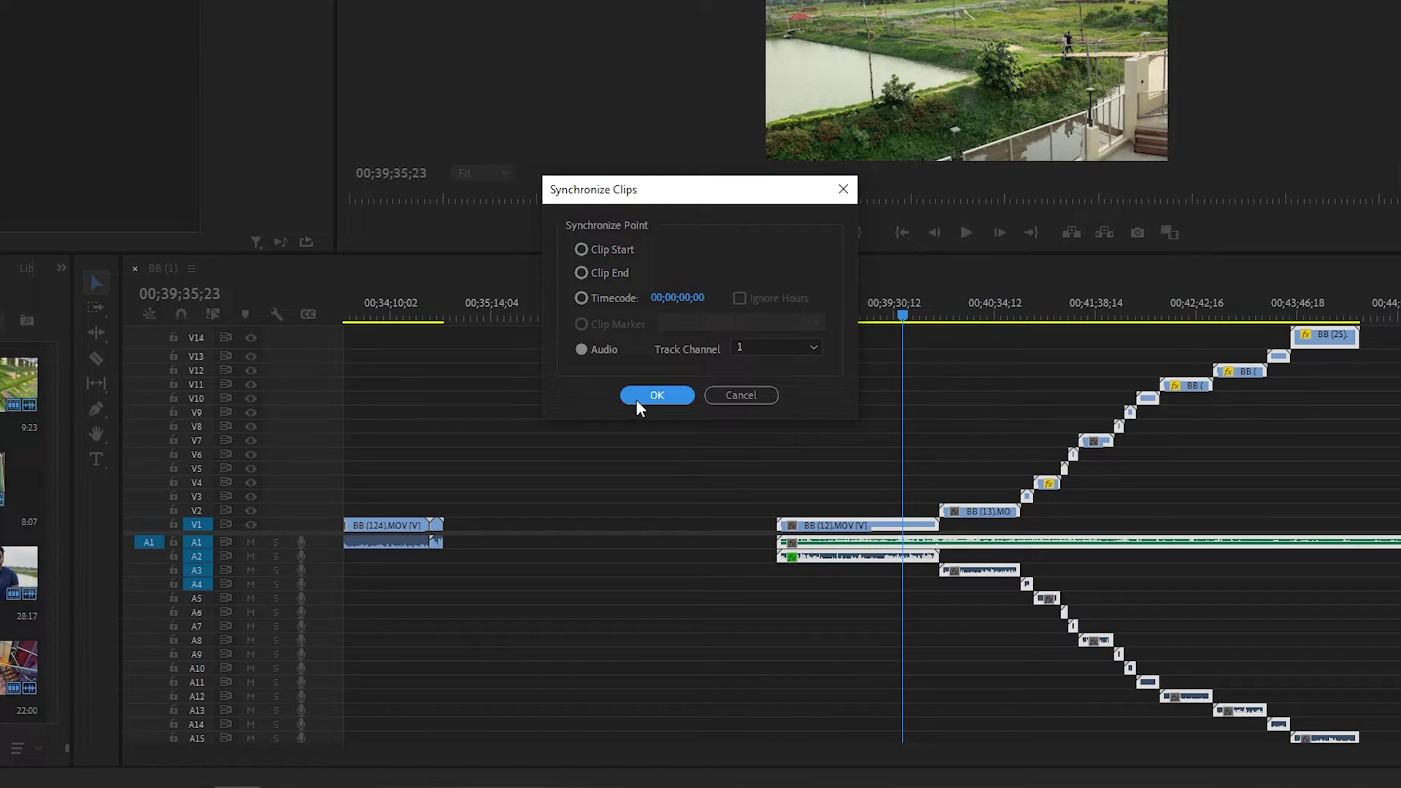
left_click(582, 350)
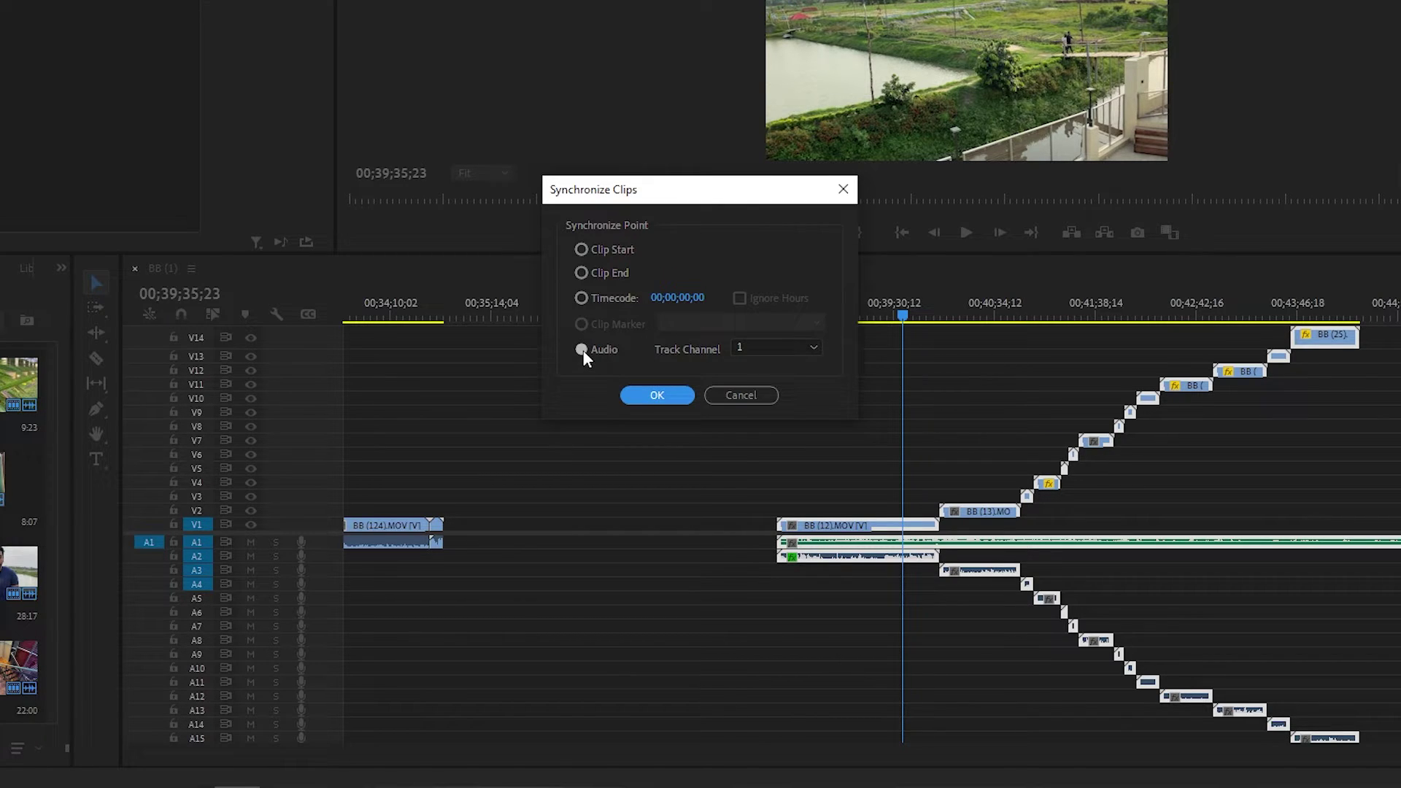
left_click(651, 394)
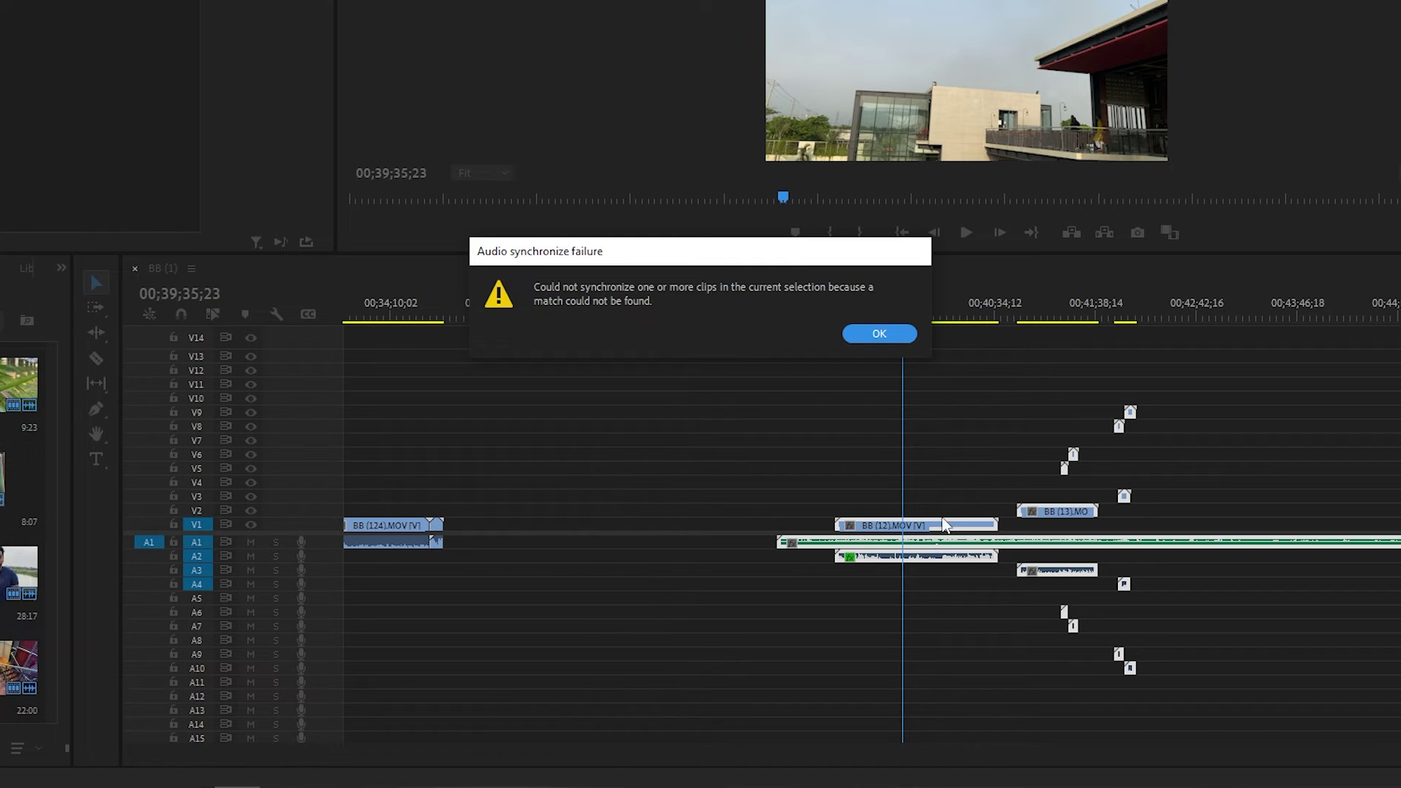
left_click(864, 336)
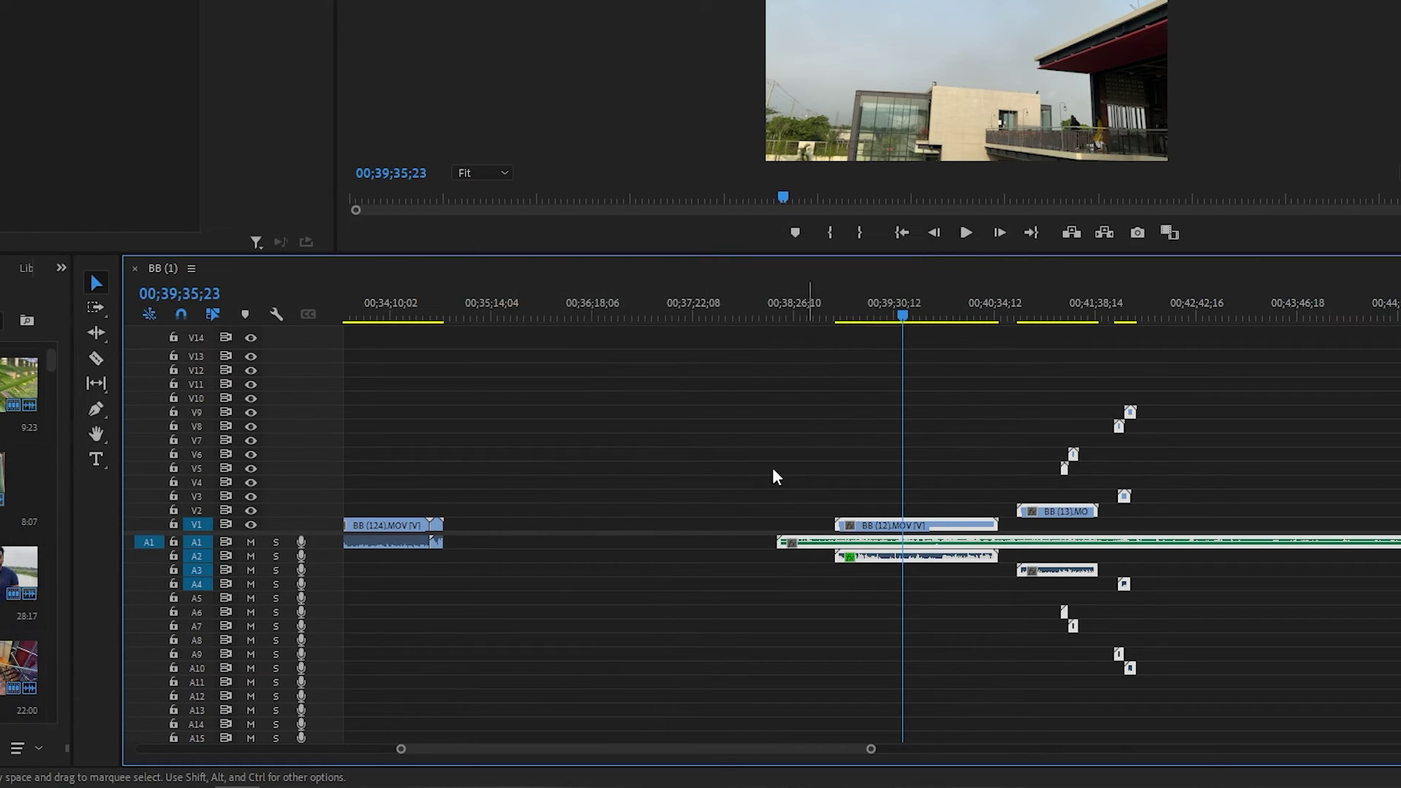
mouse_move(868, 751)
left_mouse_down()
mouse_move(1058, 749)
mouse_move(764, 749)
left_mouse_up()
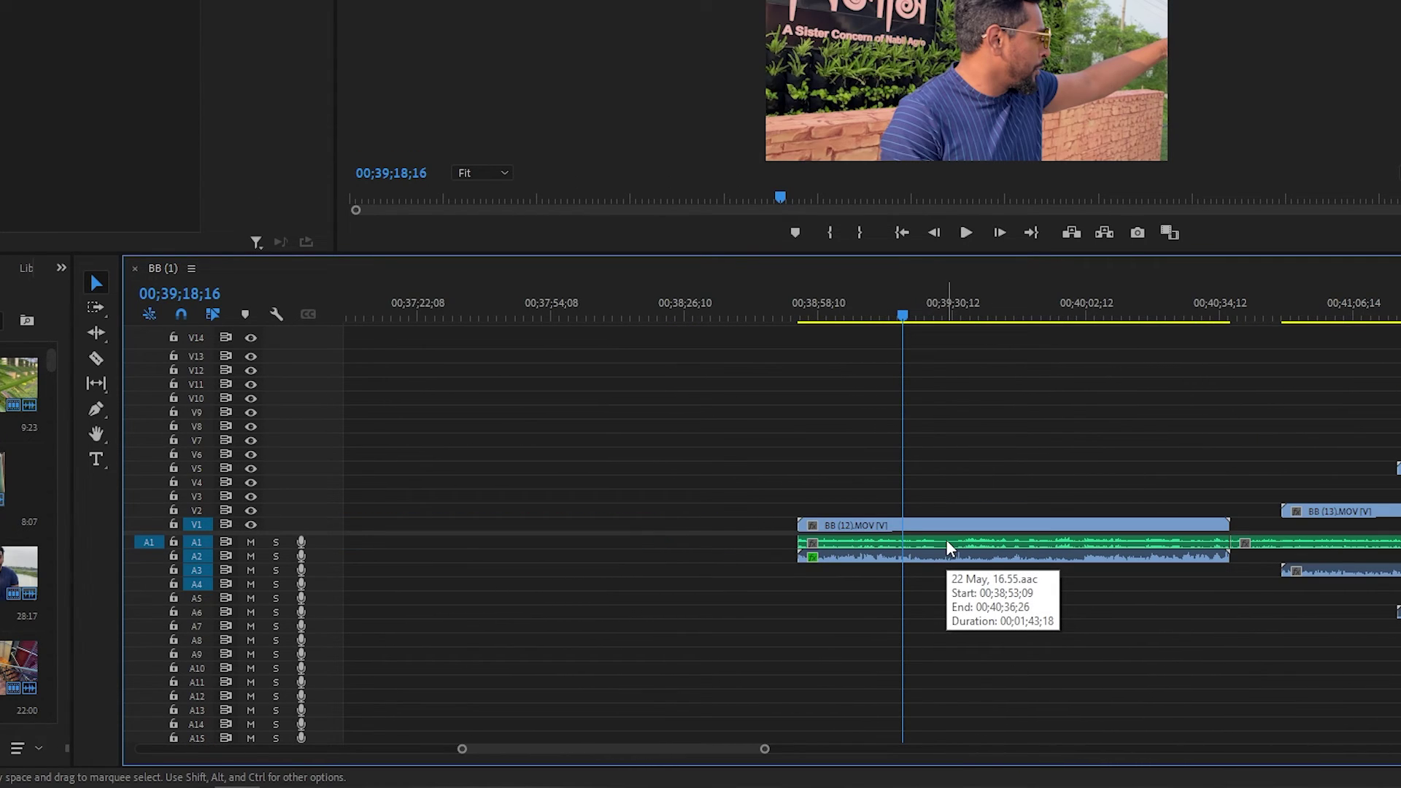